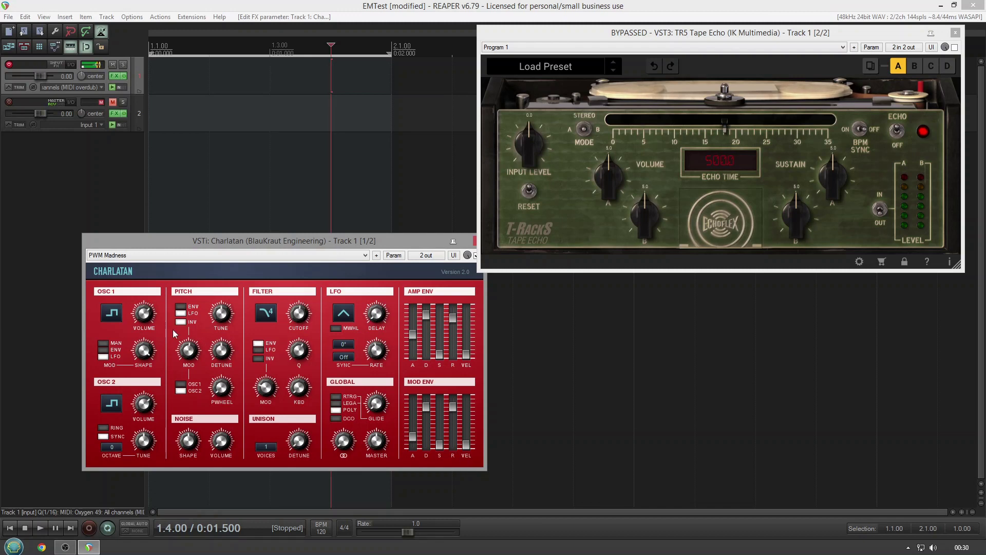
Set both oscillators of the Charlatan synth to the triangle waveform, with OSC 2 sync turned off.
{"action": "left_click", "coordinate": [114, 314]}
{"action": "left_click", "coordinate": [112, 331]}
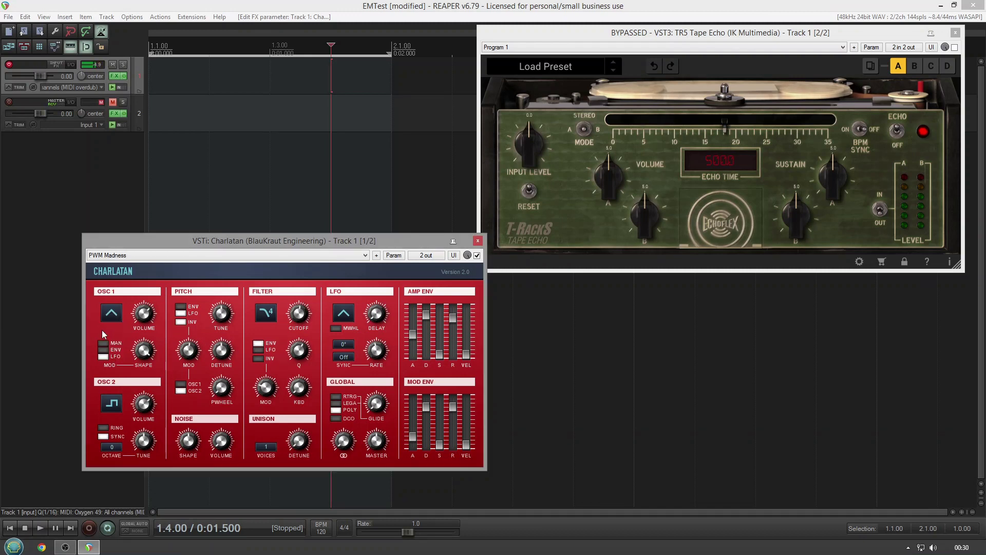
{"action": "left_click", "coordinate": [112, 403]}
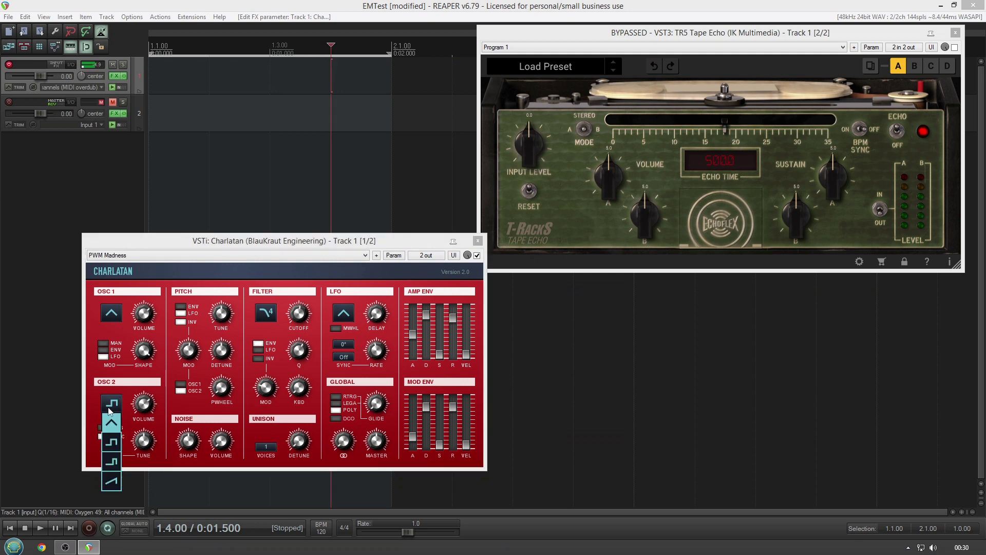
{"action": "left_click", "coordinate": [112, 425]}
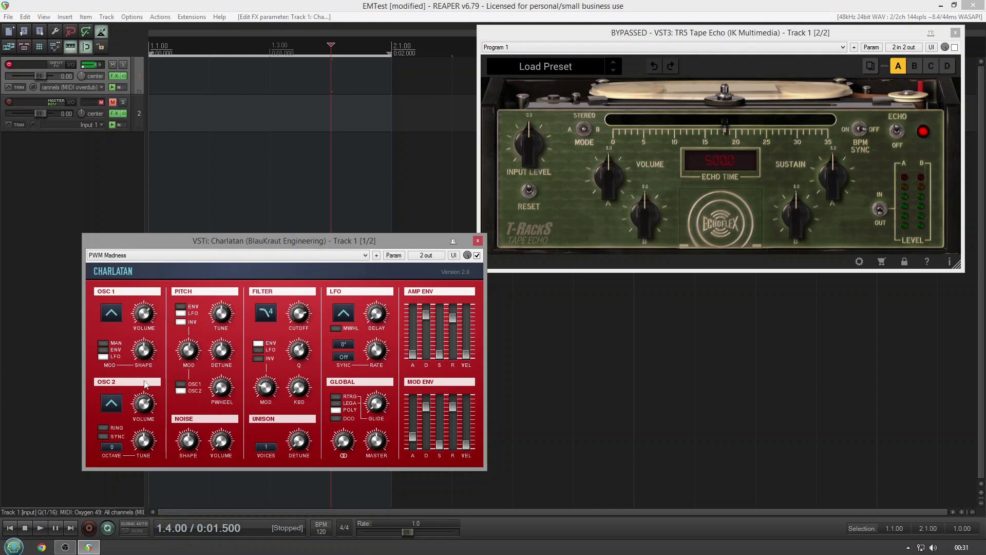
Set the OSC 1 shape modulation source to MAN and the OSC 2 octave to -1.
{"action": "left_click", "coordinate": [104, 350]}
{"action": "left_click_drag", "start_coordinate": [115, 455], "coordinate": [111, 462]}
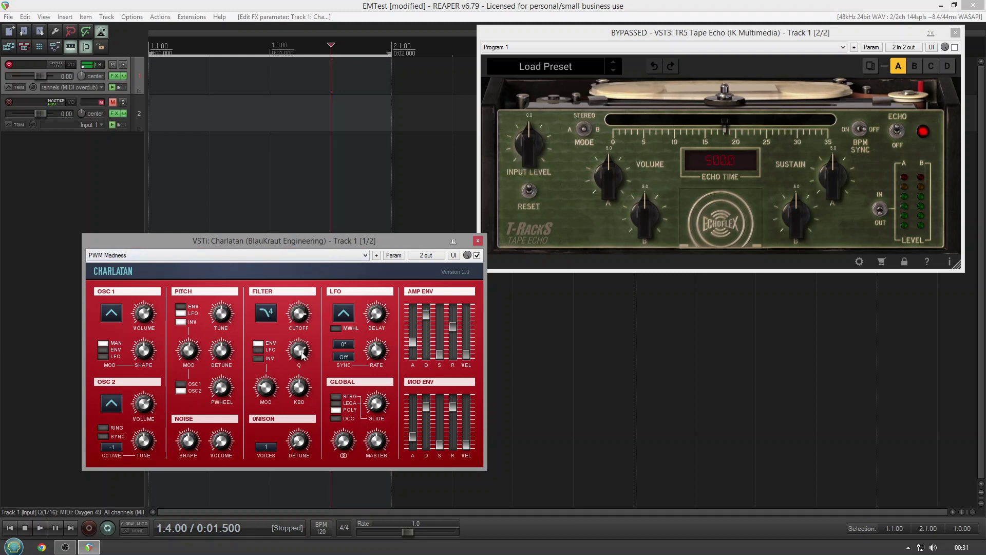
Load the Right Place preset in Charlatan and take the tape echo out of bypass.
{"action": "left_click", "coordinate": [287, 254]}
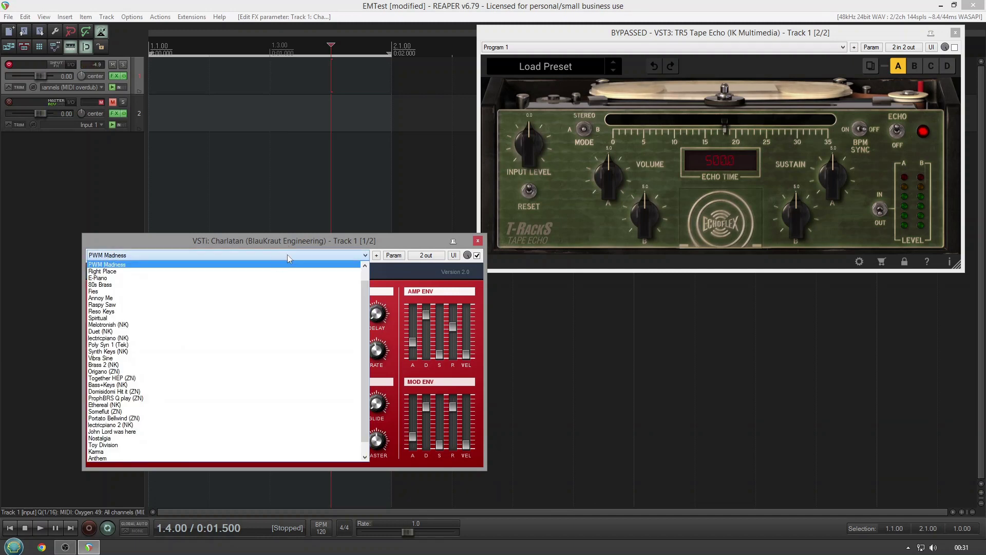
{"action": "left_click", "coordinate": [274, 270]}
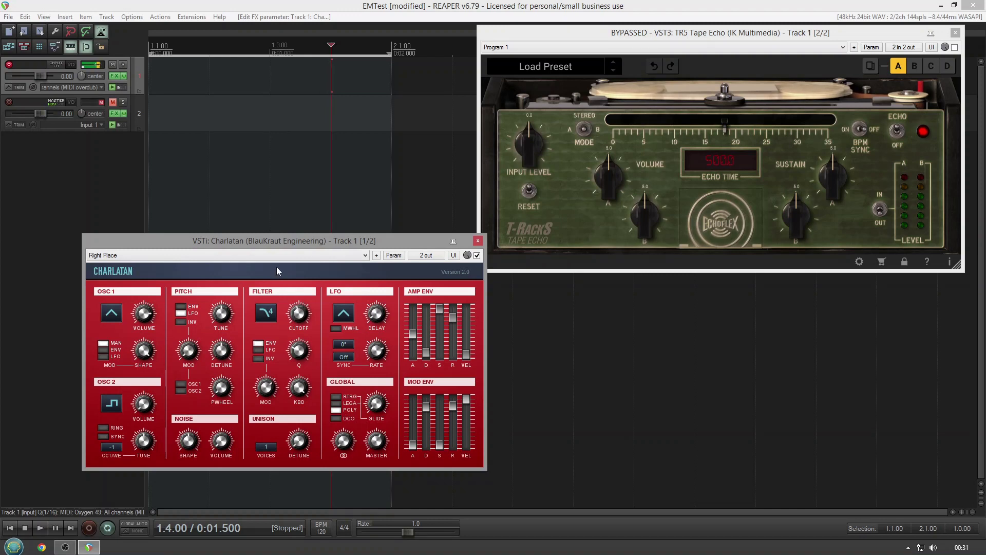
{"action": "left_click", "coordinate": [954, 47]}
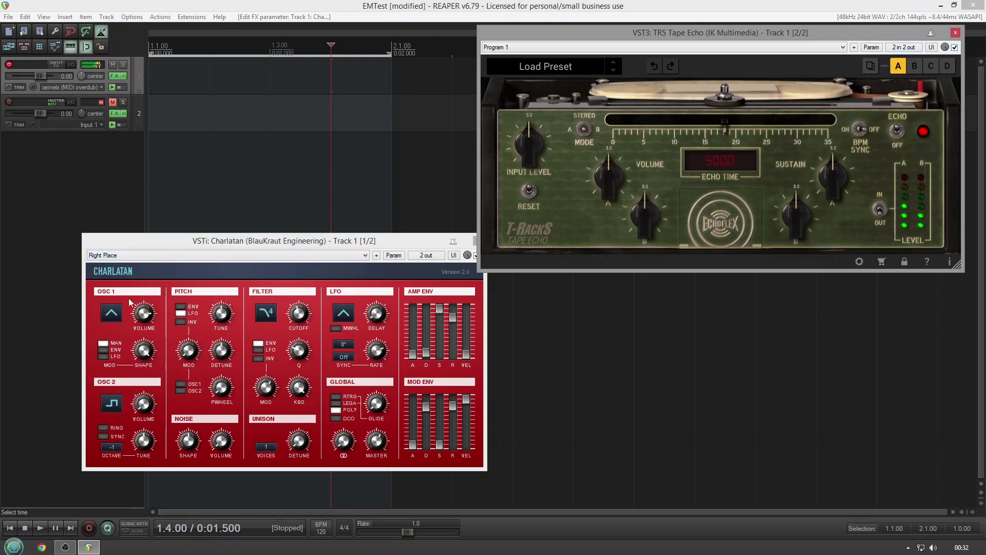
Try the square waveform on OSC 1, return it to triangle, and set OSC 2 to the sawtooth waveform.
{"action": "left_click", "coordinate": [114, 319]}
{"action": "left_click", "coordinate": [114, 351]}
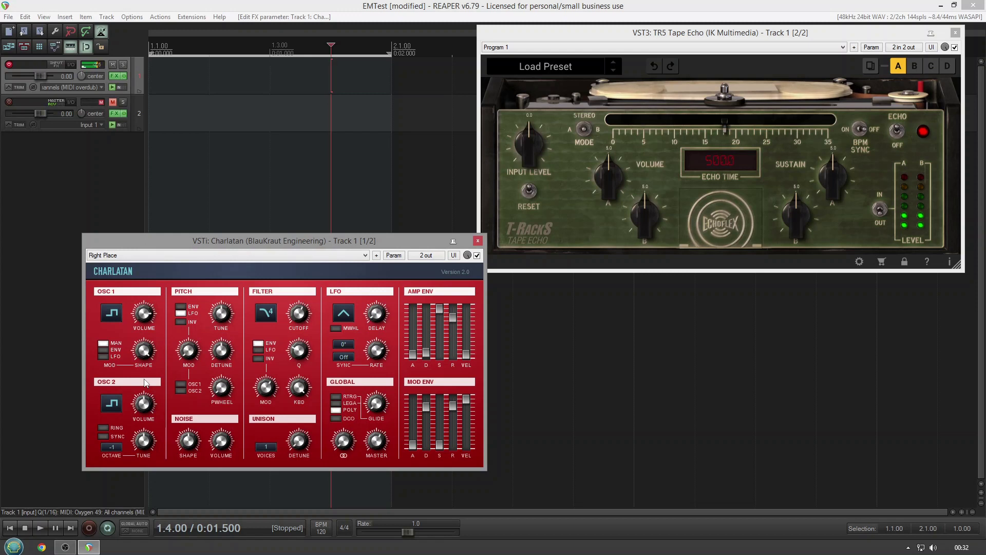
{"action": "left_click", "coordinate": [112, 313]}
{"action": "left_click", "coordinate": [116, 332]}
{"action": "left_click", "coordinate": [112, 404]}
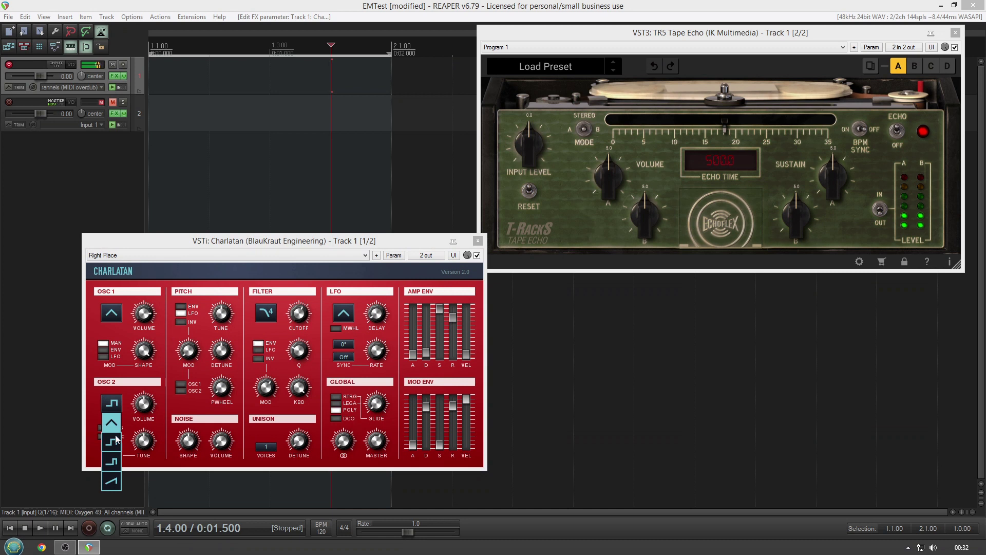
{"action": "left_click", "coordinate": [111, 483]}
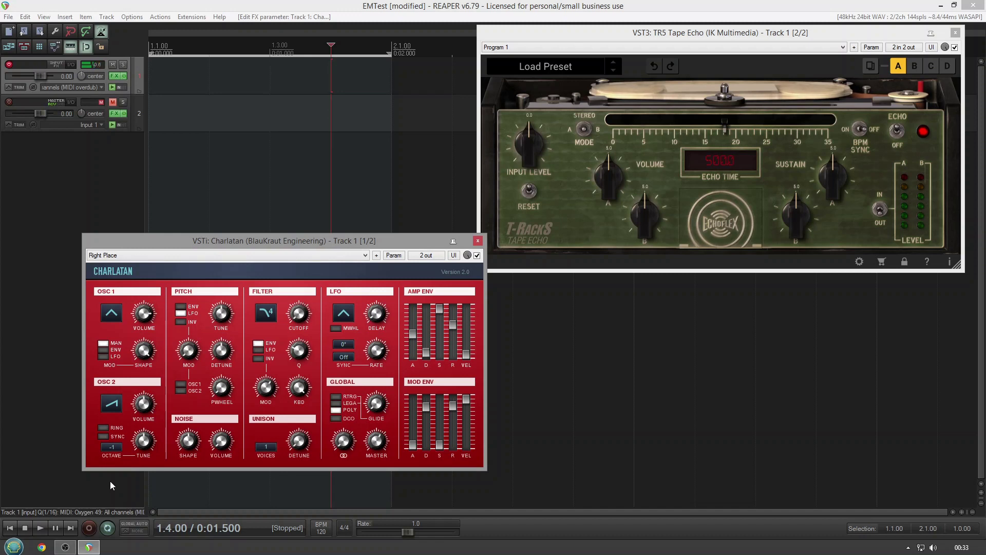
Load the Fies preset in the Charlatan synth.
{"action": "left_click", "coordinate": [239, 257]}
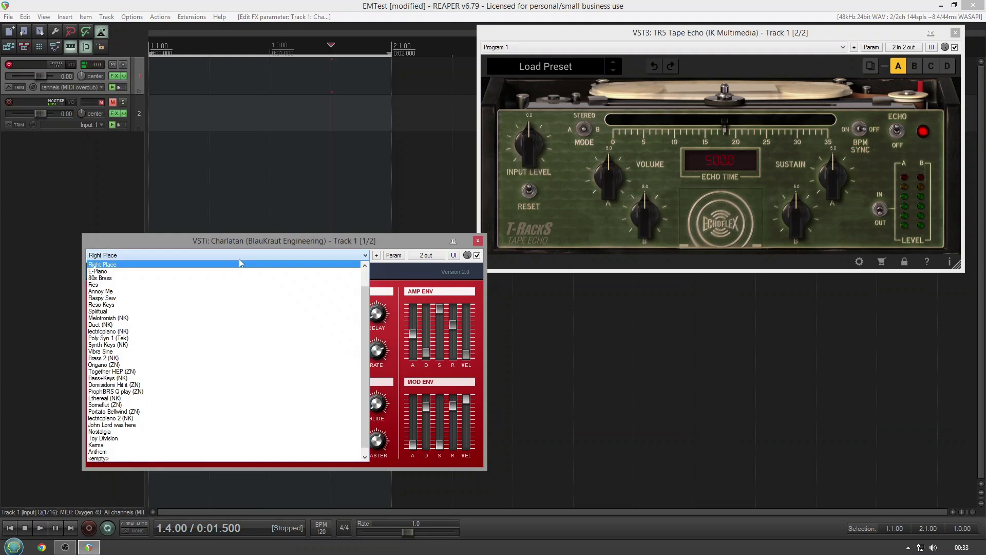
{"action": "left_click", "coordinate": [218, 285]}
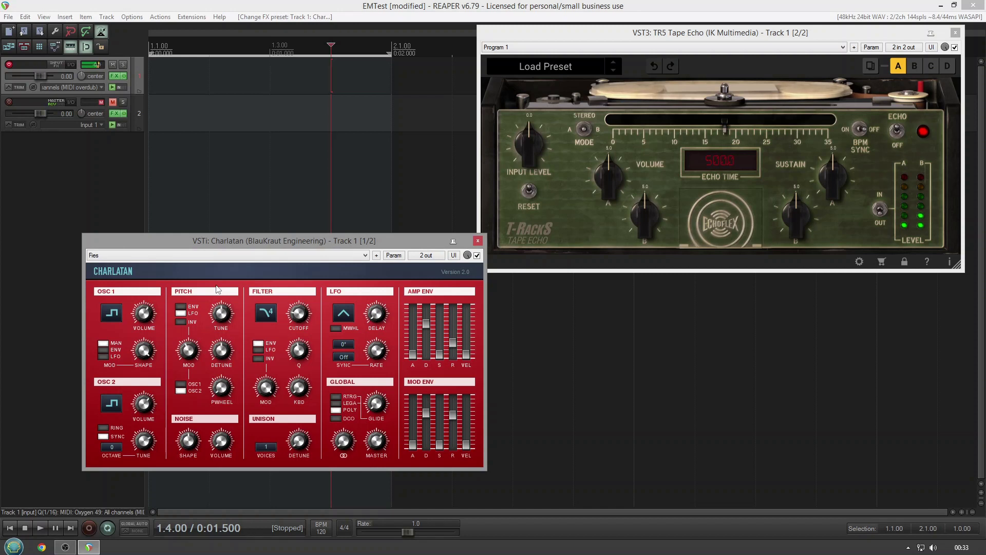
Lengthen the tape echo time to about 23 on the scale and lower echo volumes A and B to 4.0.
{"action": "left_click_drag", "start_coordinate": [726, 113], "coordinate": [765, 104]}
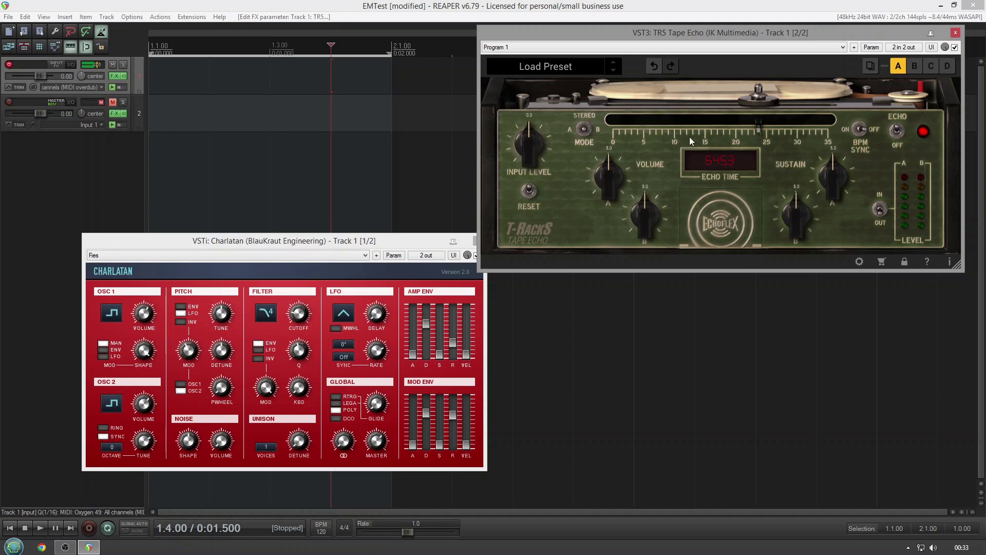
{"action": "left_click_drag", "start_coordinate": [609, 171], "coordinate": [650, 233]}
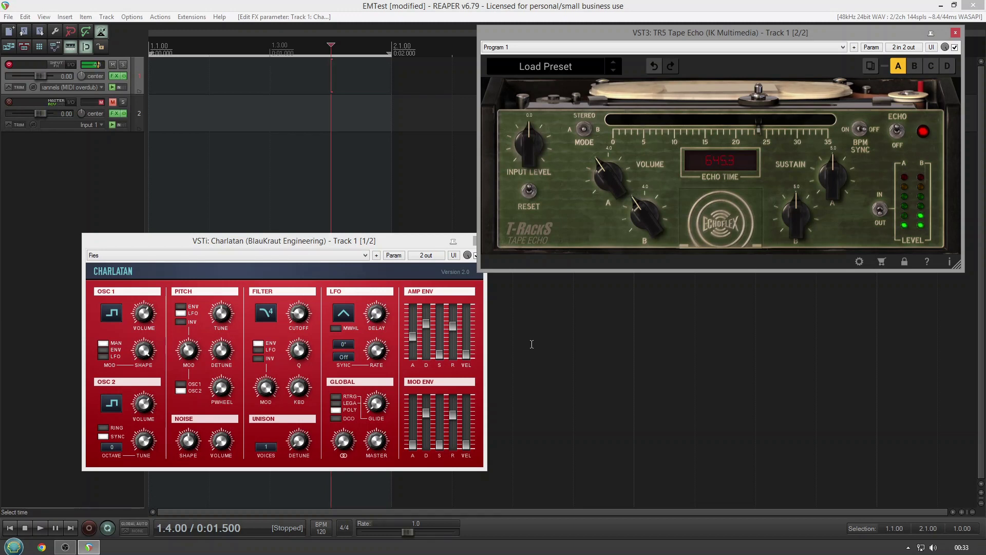
Switch Charlatan's global voice mode to RTRG, and load the Raspy Saw preset.
{"action": "left_click", "coordinate": [341, 399]}
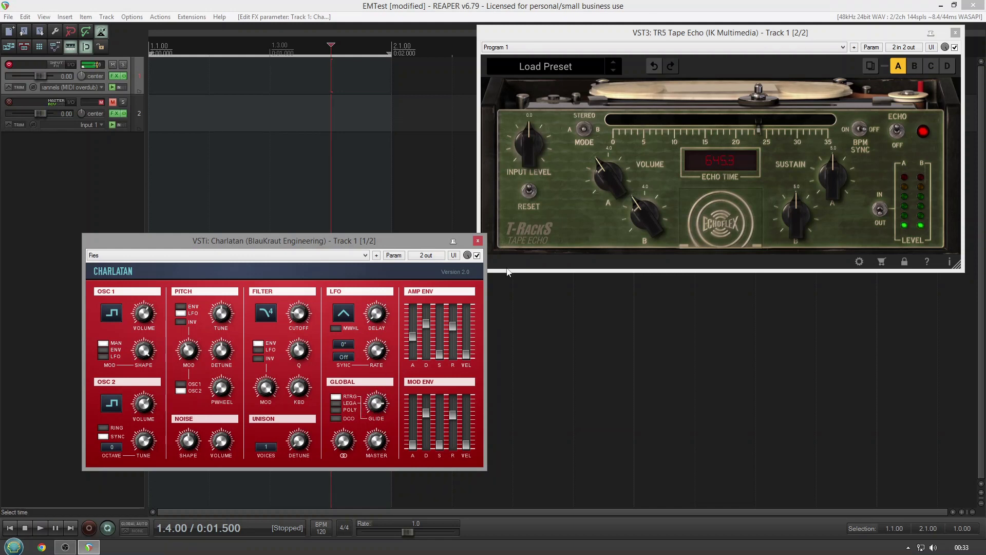
{"action": "left_click", "coordinate": [329, 256]}
{"action": "left_click", "coordinate": [270, 292]}
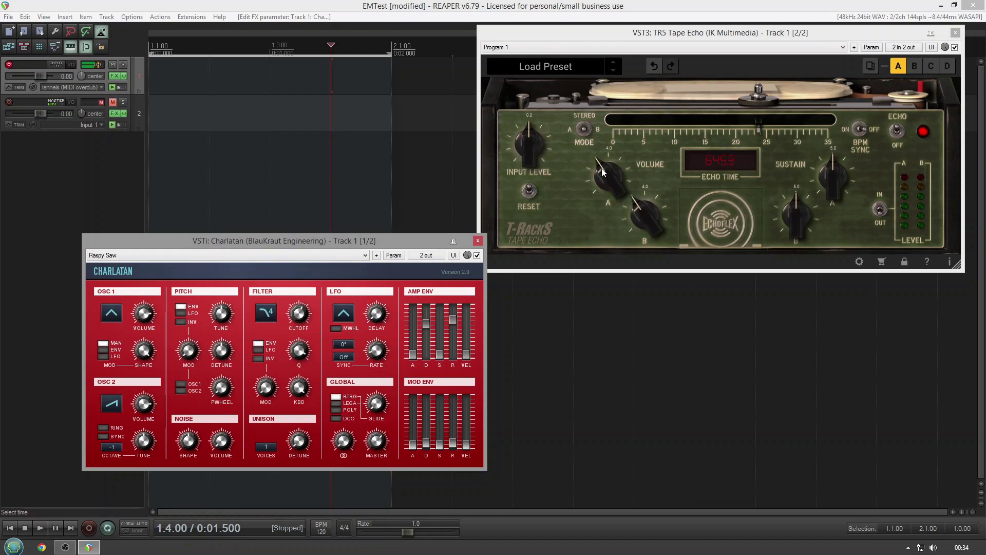
Lower the tape echo's volume A to 3.1 and volume B to 3.0, and reduce both sustain controls to about 3.9.
{"action": "left_click_drag", "start_coordinate": [603, 172], "coordinate": [602, 185]}
{"action": "left_click_drag", "start_coordinate": [639, 213], "coordinate": [638, 232]}
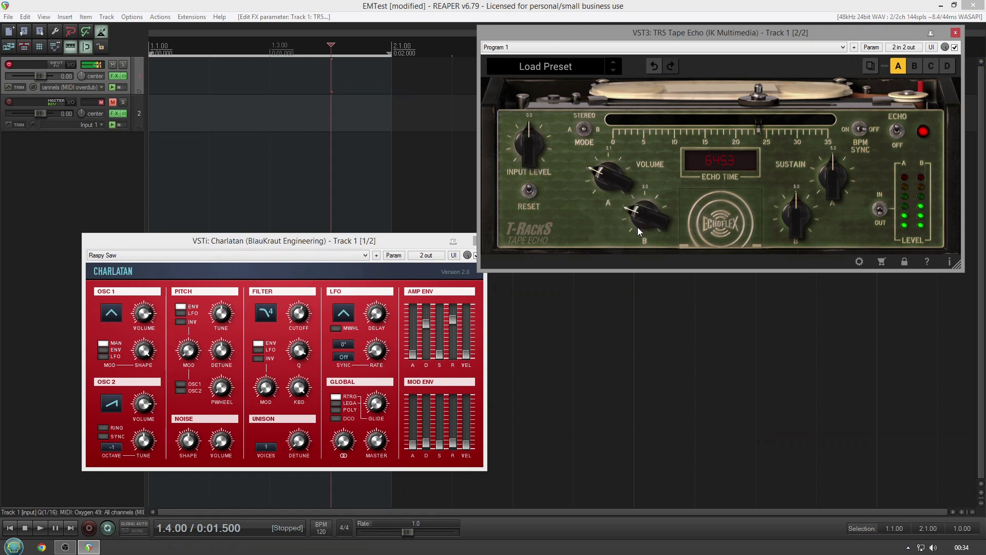
{"action": "left_click_drag", "start_coordinate": [834, 172], "coordinate": [836, 189]}
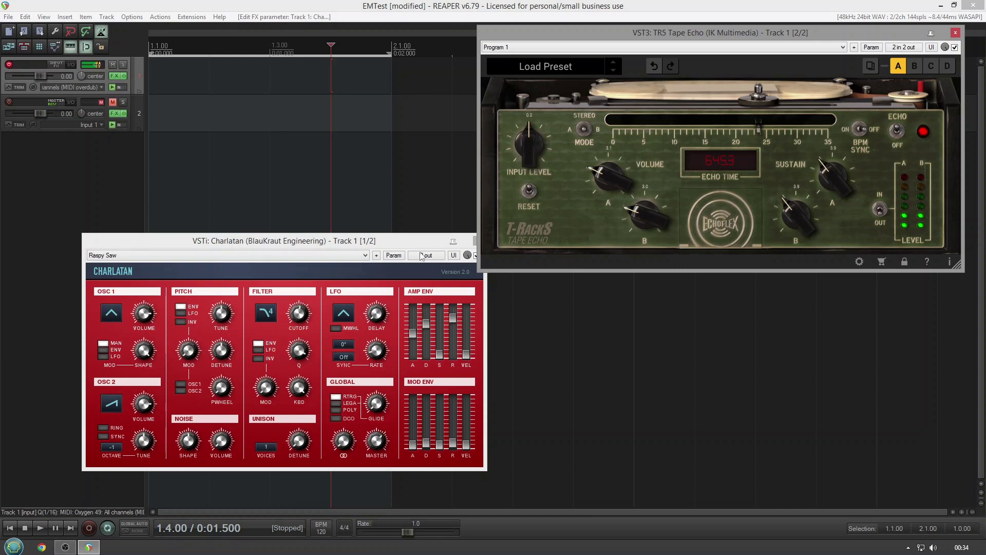
Set the Raspy Saw pitch modulation source to LFO and direct it to OSC1.
{"action": "left_click", "coordinate": [181, 313]}
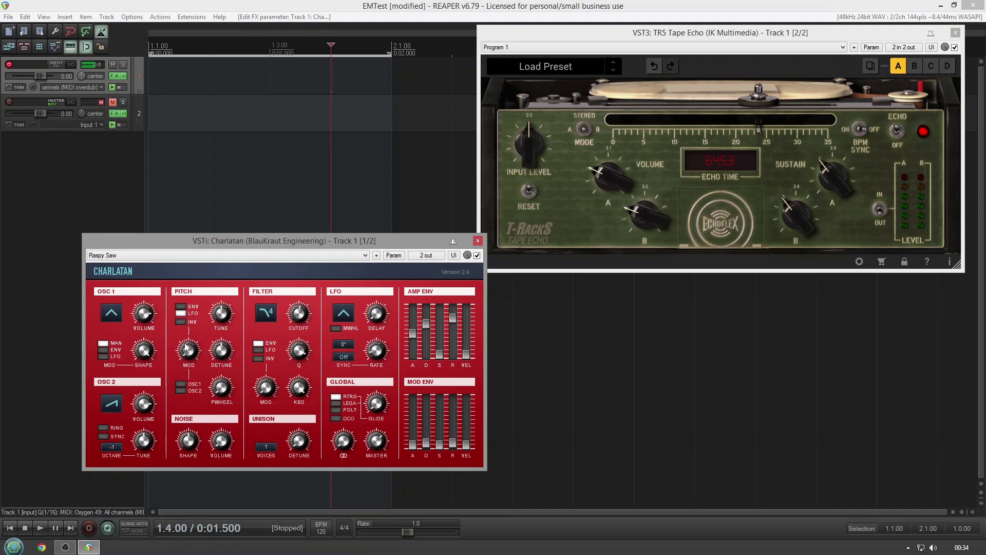
{"action": "left_click", "coordinate": [180, 384]}
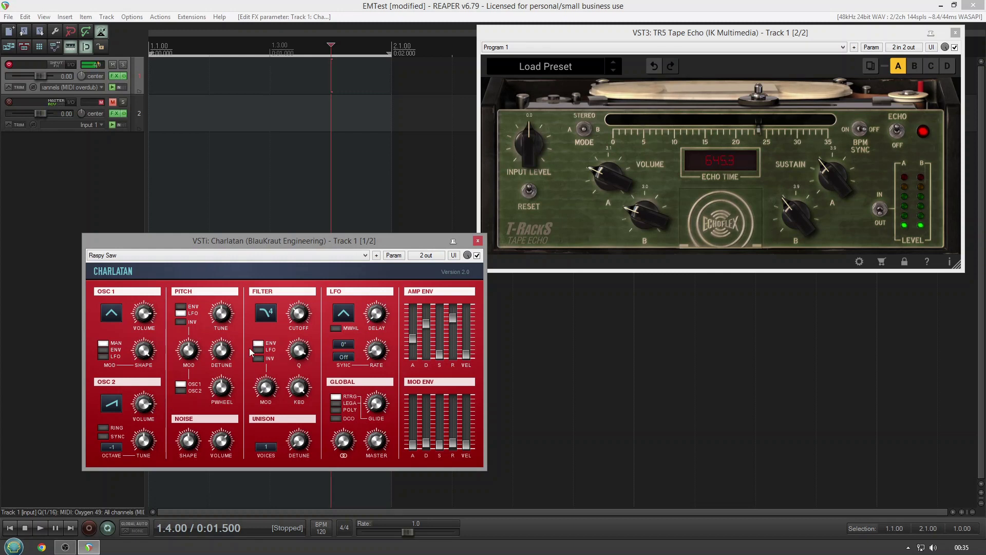
Load the Duet (NK) preset and set its OSC 2 to octave 2 with a triangle waveform.
{"action": "left_click", "coordinate": [216, 259]}
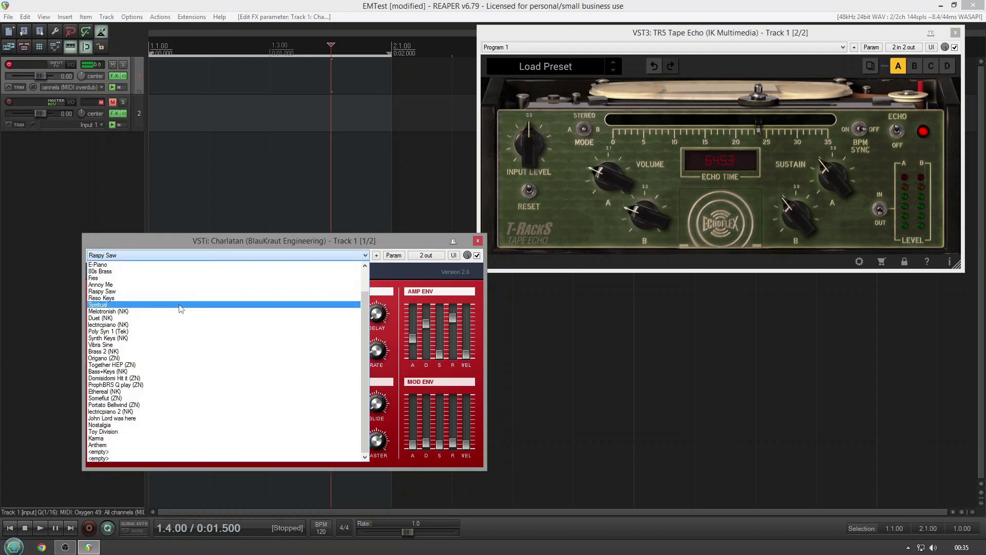
{"action": "left_click", "coordinate": [174, 319]}
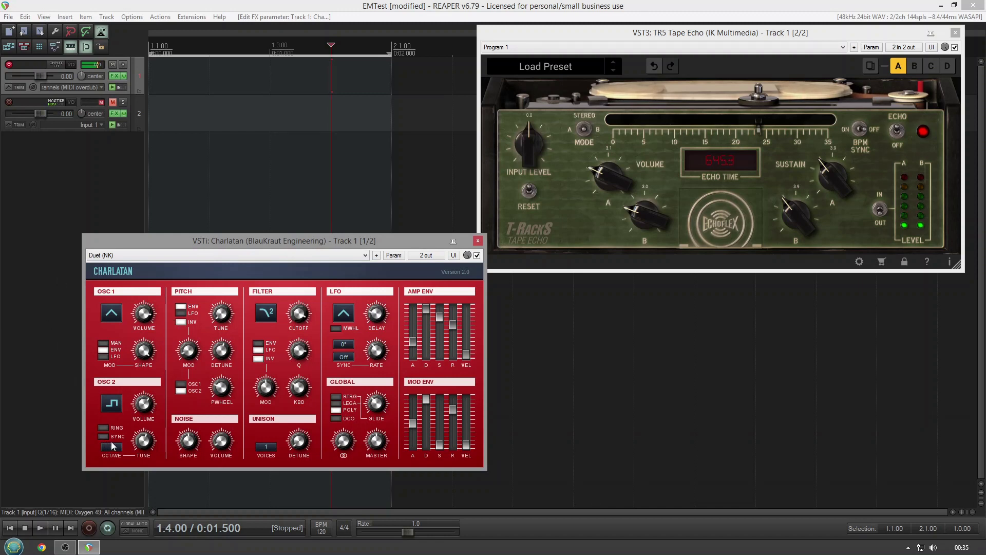
{"action": "left_click_drag", "start_coordinate": [116, 445], "coordinate": [122, 426]}
{"action": "left_click", "coordinate": [112, 407]}
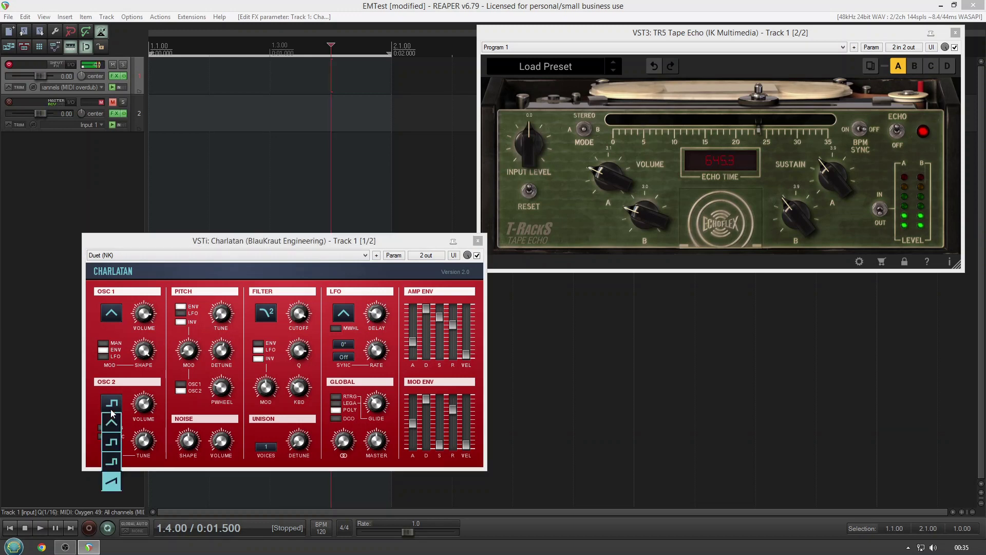
{"action": "left_click", "coordinate": [114, 425]}
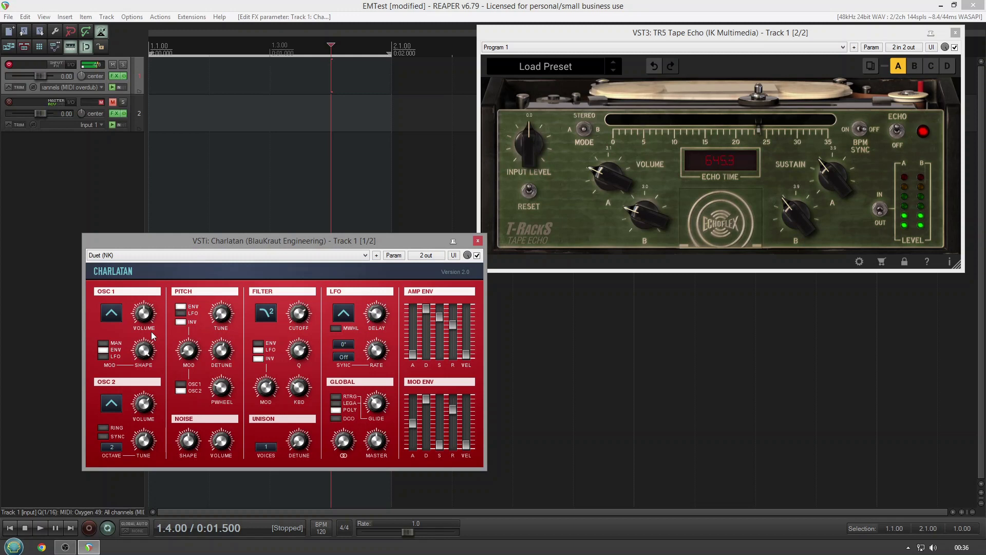
Load the Brass 2 (NK) preset in the Charlatan synth.
{"action": "left_click", "coordinate": [181, 256]}
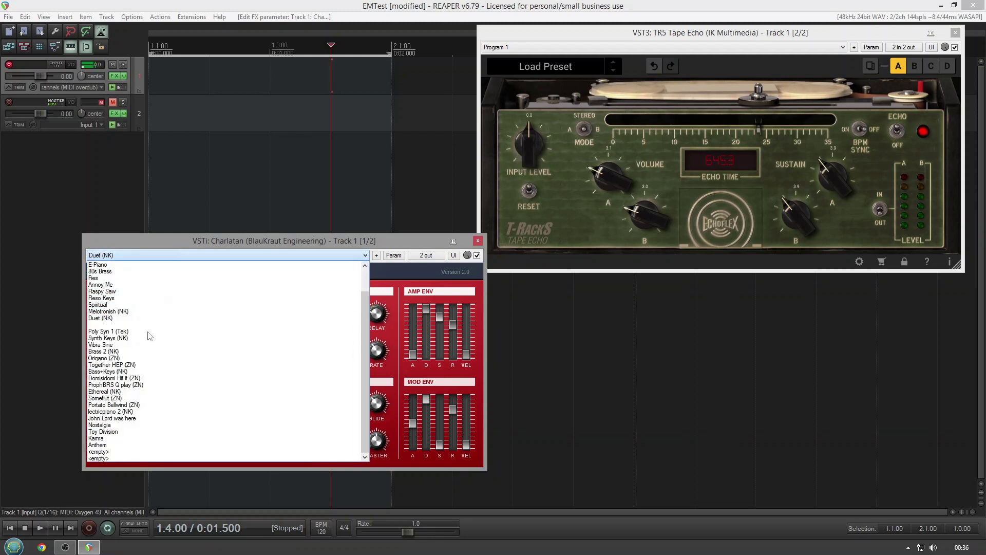
{"action": "left_click", "coordinate": [136, 352]}
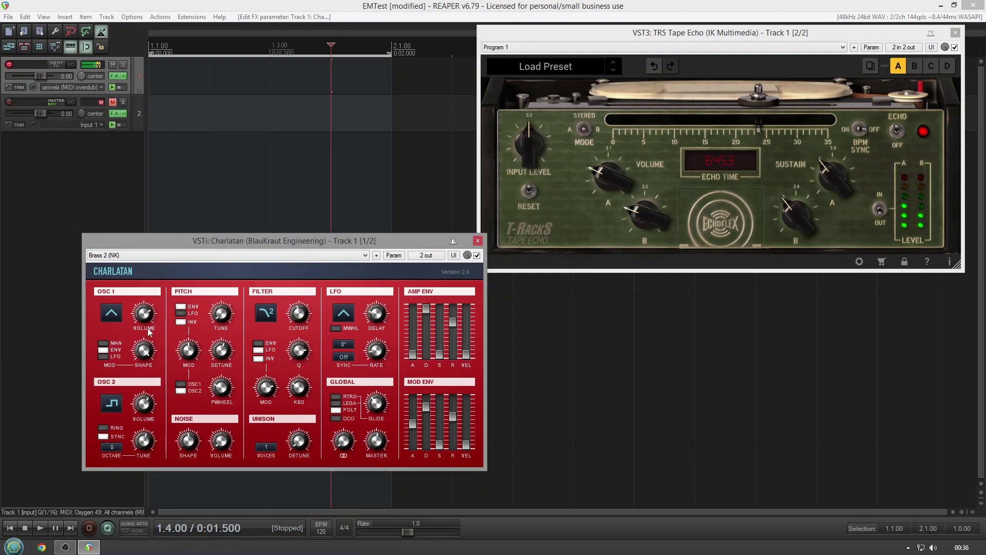
Load the Someflut (ZN) preset and adjust its OSC 2 volume.
{"action": "left_click", "coordinate": [170, 256]}
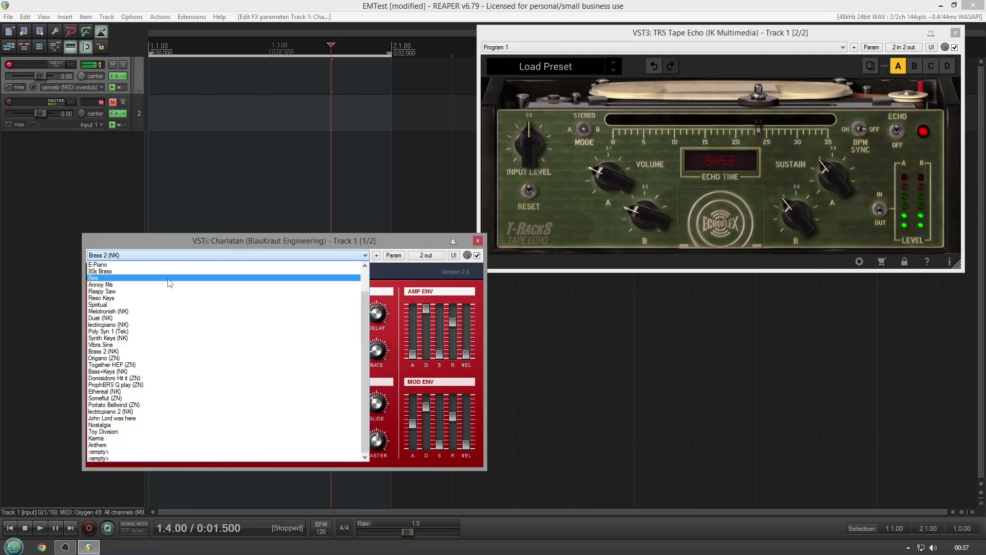
{"action": "left_click", "coordinate": [146, 399]}
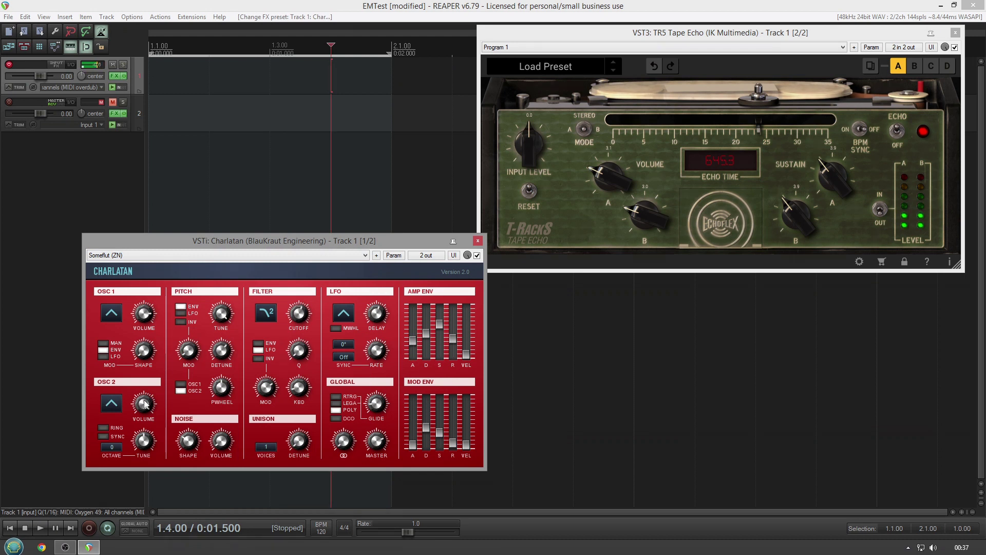
{"action": "left_click", "coordinate": [146, 404]}
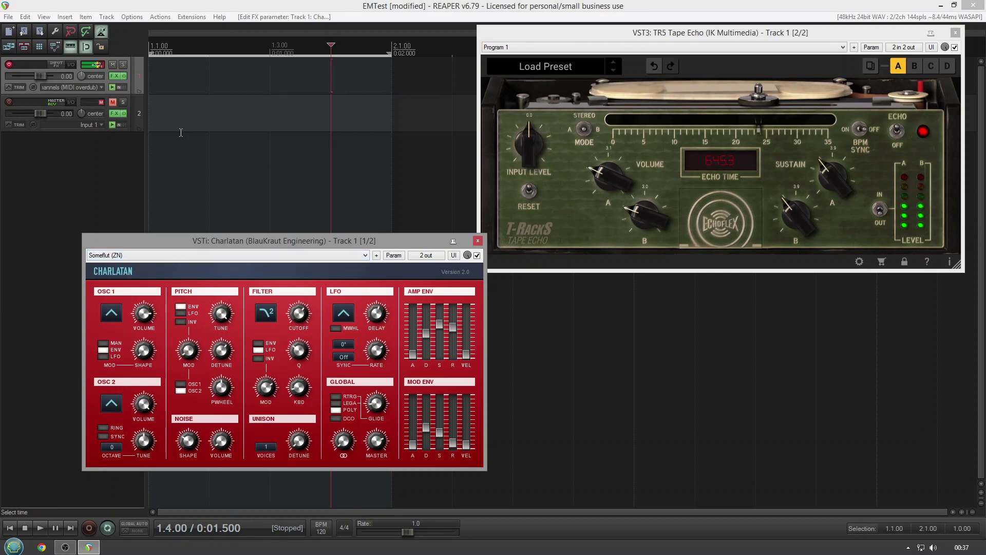
Load the Nostalgia preset in Charlatan and shorten the tape echo time to 305.0.
{"action": "left_click", "coordinate": [195, 255]}
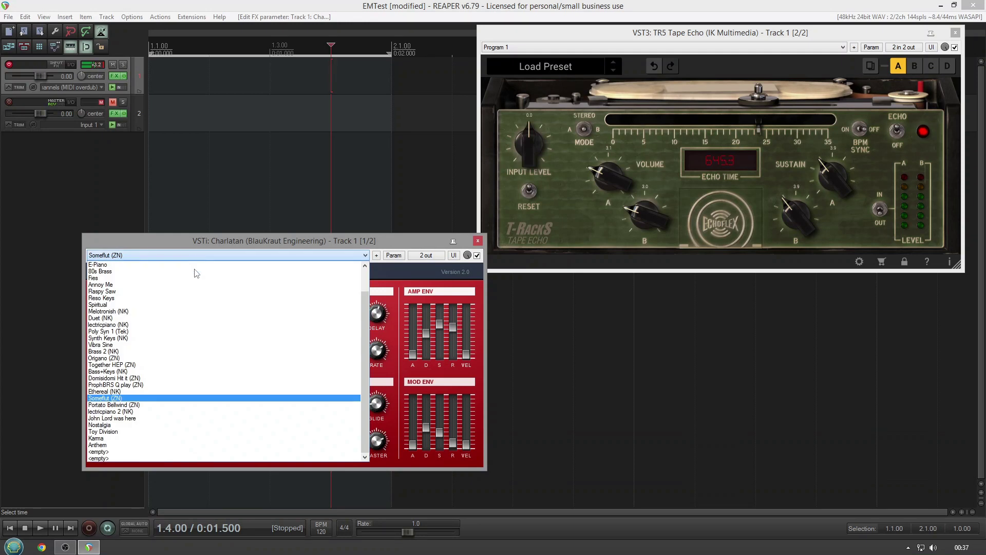
{"action": "left_click", "coordinate": [151, 432]}
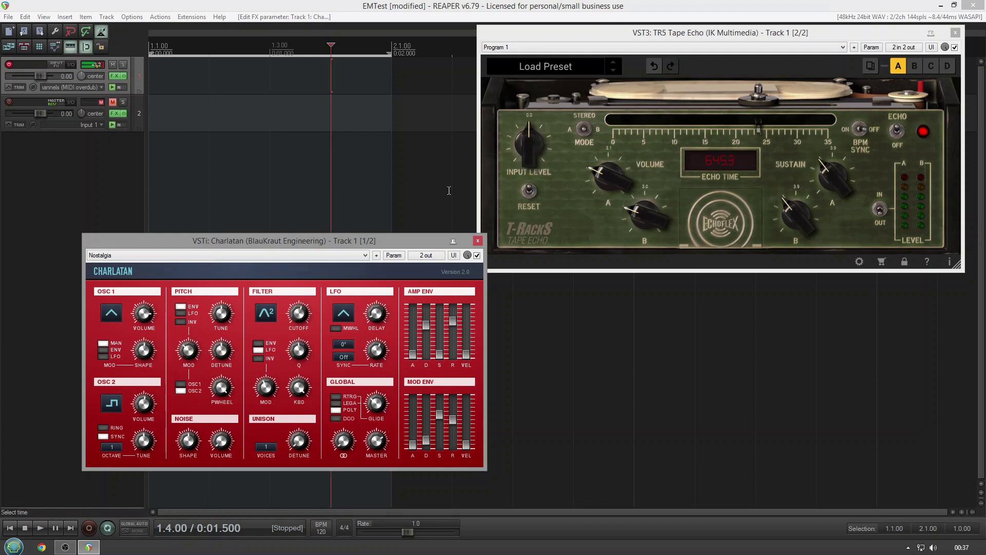
{"action": "left_click", "coordinate": [755, 99]}
{"action": "left_click_drag", "start_coordinate": [755, 100], "coordinate": [672, 101]}
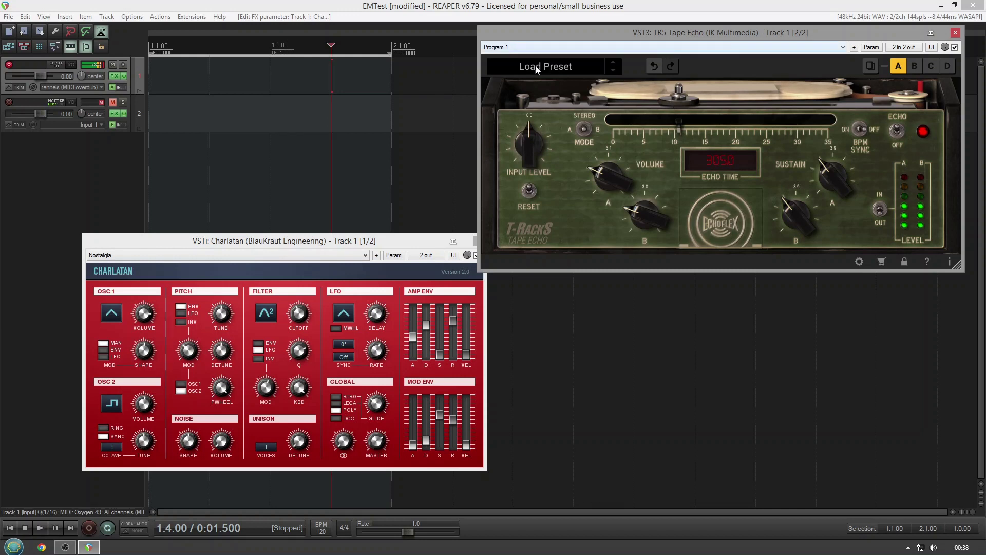
Load the Anthem preset in Charlatan and open the preset management options.
{"action": "left_click", "coordinate": [278, 259]}
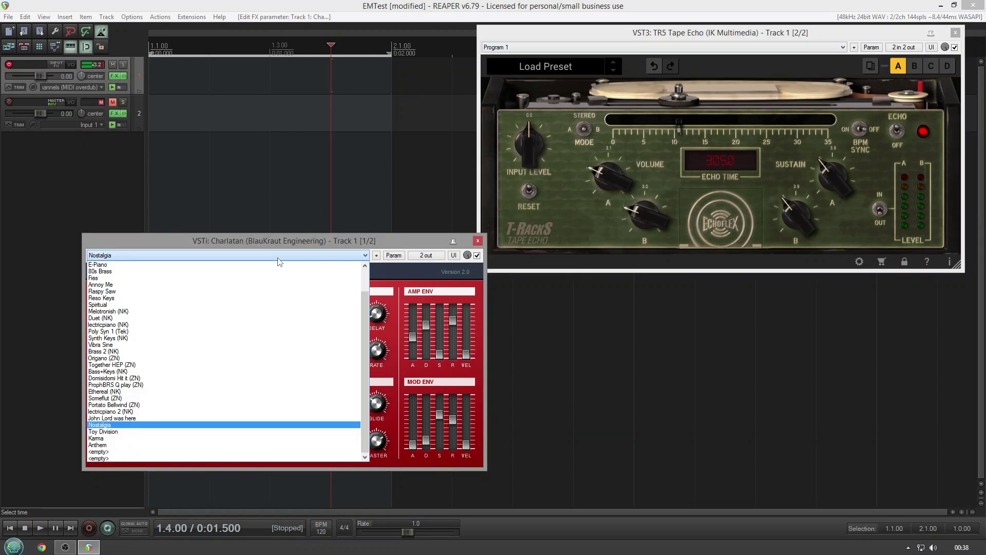
{"action": "left_click", "coordinate": [173, 447]}
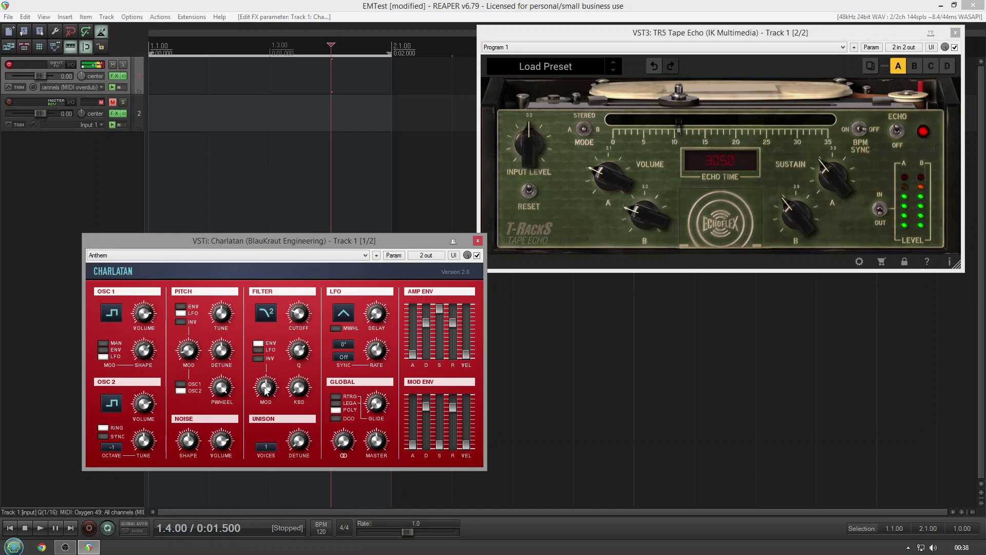
{"action": "left_click", "coordinate": [377, 256]}
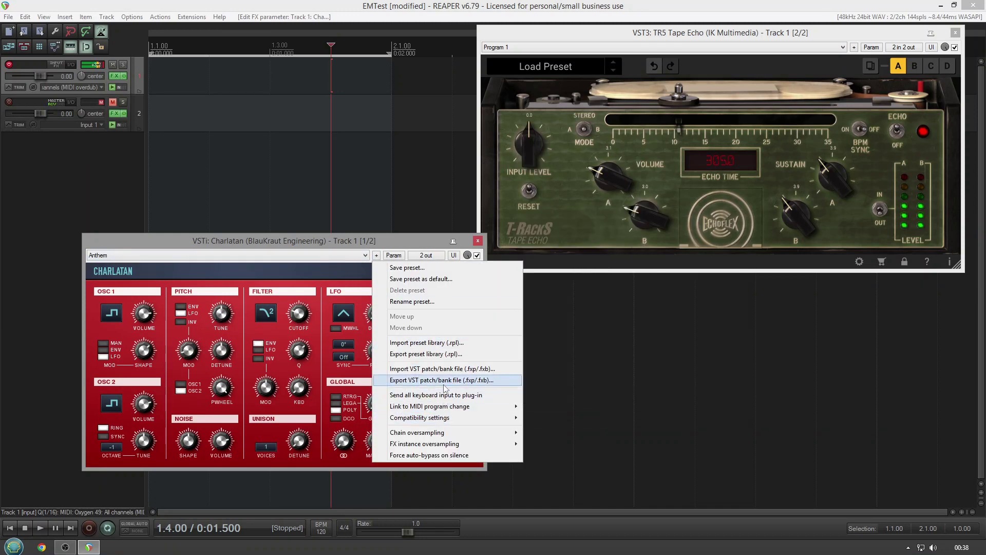
Import the Pads.fxb bank into Charlatan and load its Dead End preset.
{"action": "left_click", "coordinate": [449, 370]}
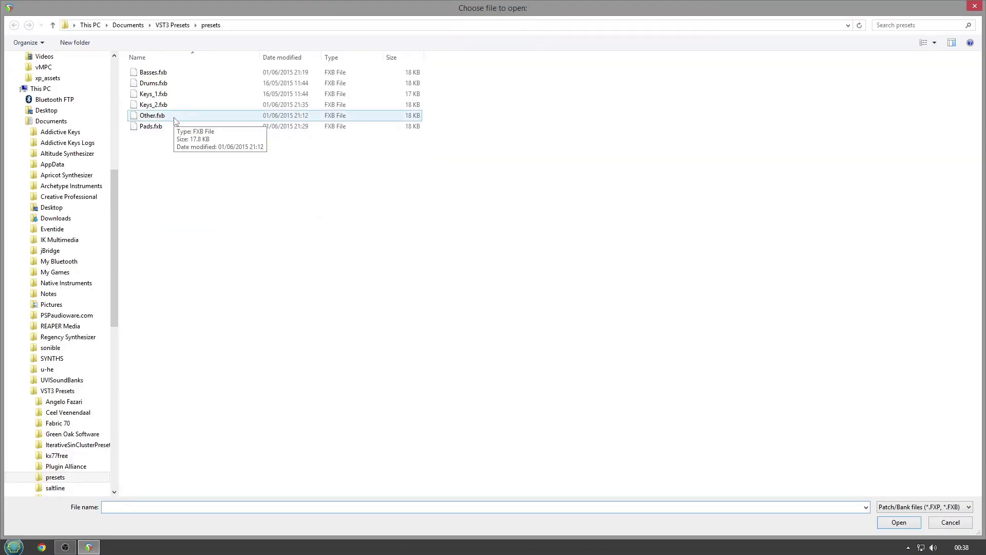
{"action": "double_click", "coordinate": [156, 125]}
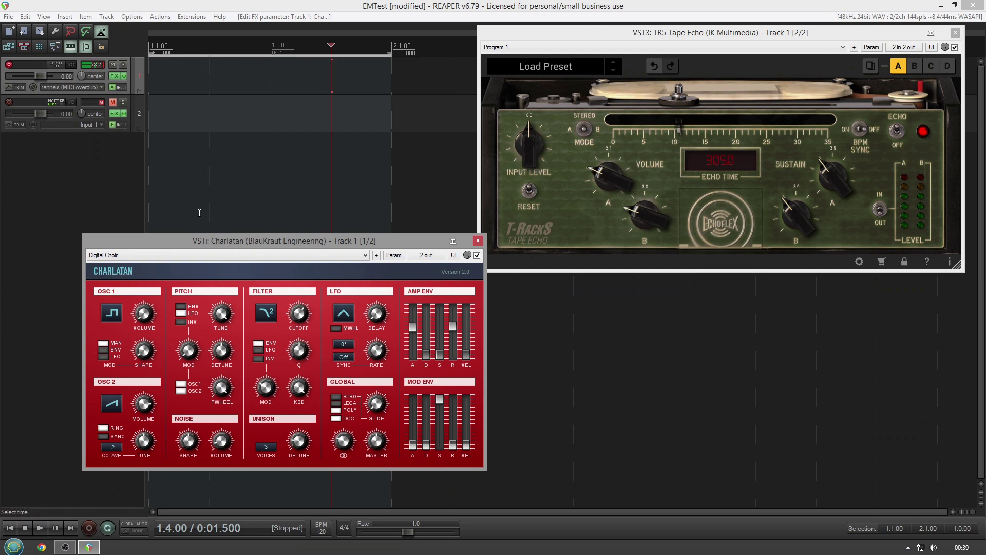
{"action": "left_click", "coordinate": [174, 256]}
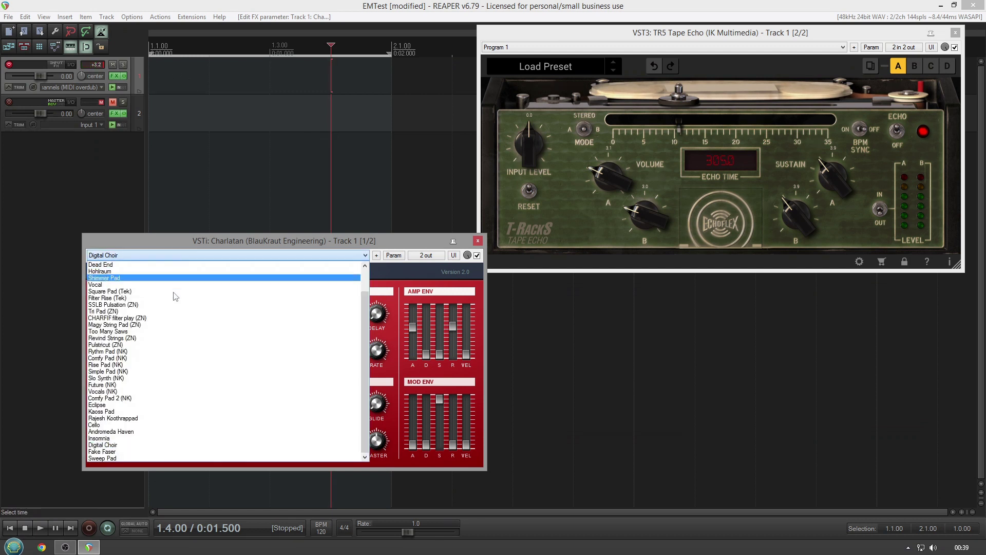
{"action": "left_click", "coordinate": [168, 263]}
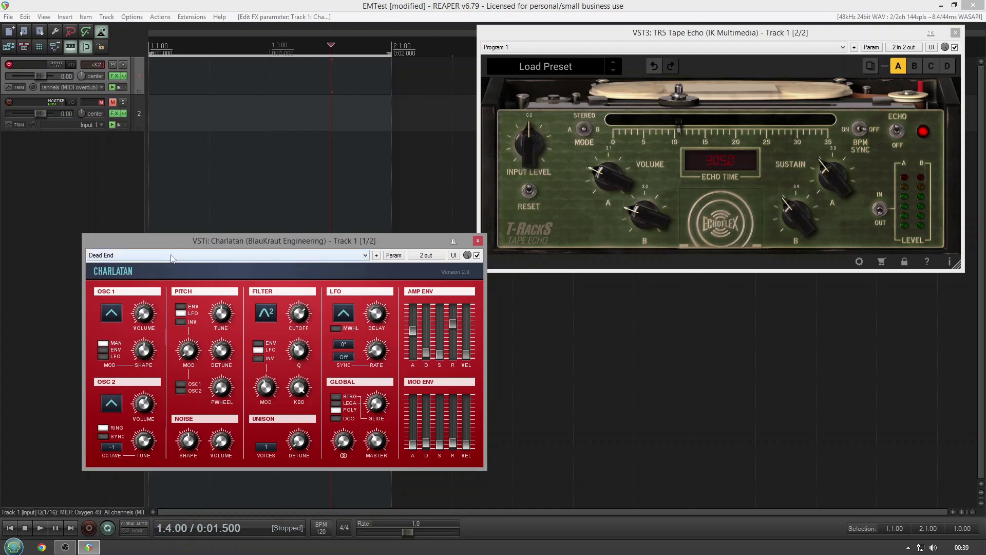
Load the Square Pad (Tek) preset in Charlatan, followed by Magy String Pad (ZN).
{"action": "left_click", "coordinate": [171, 255]}
{"action": "left_click", "coordinate": [151, 291]}
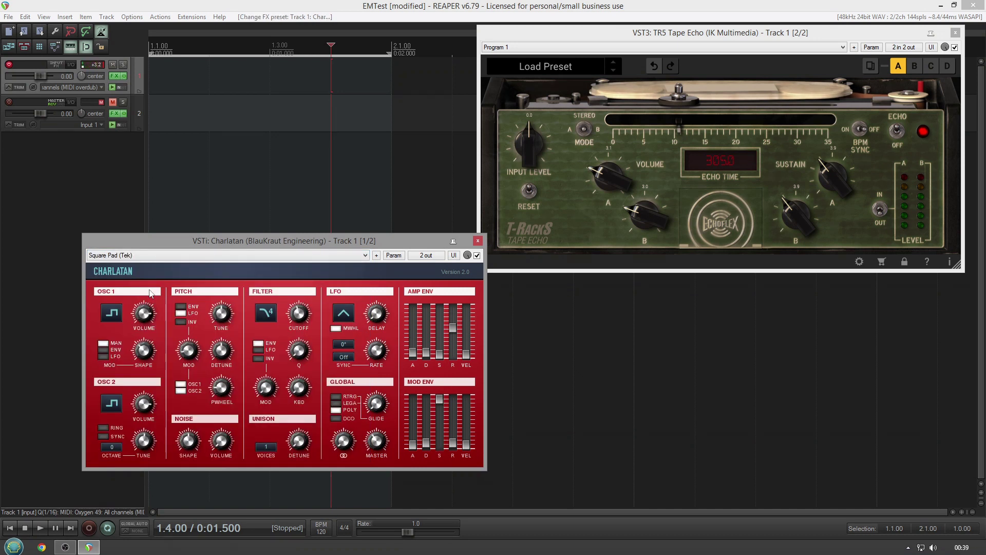
{"action": "left_click", "coordinate": [194, 255]}
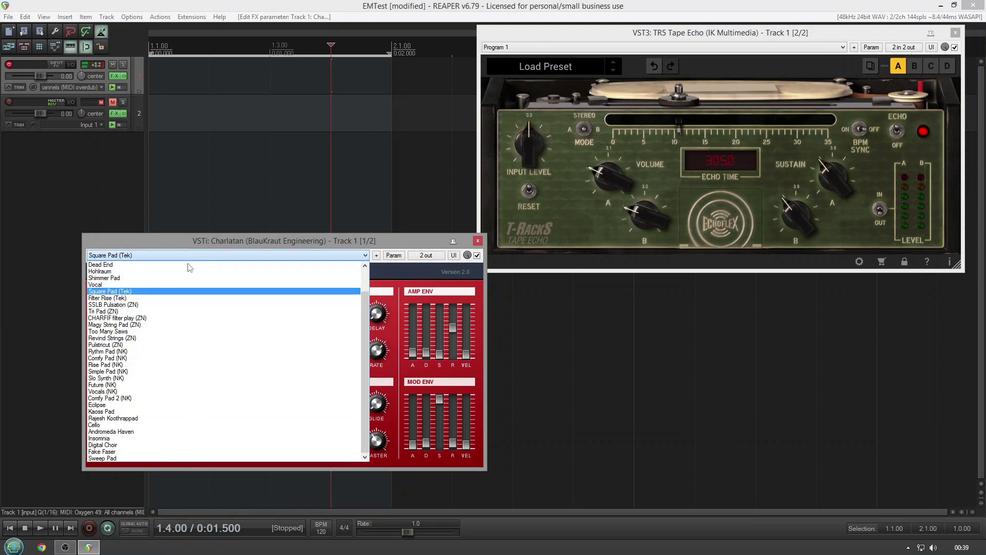
{"action": "left_click", "coordinate": [145, 325]}
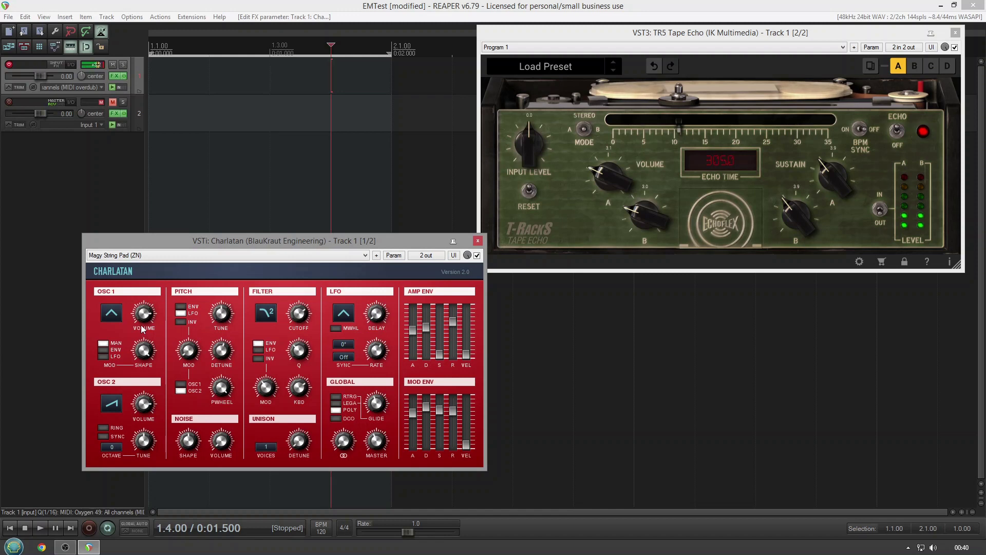
Open the effects chain of Track 2 and unmute the track.
{"action": "left_click", "coordinate": [113, 115]}
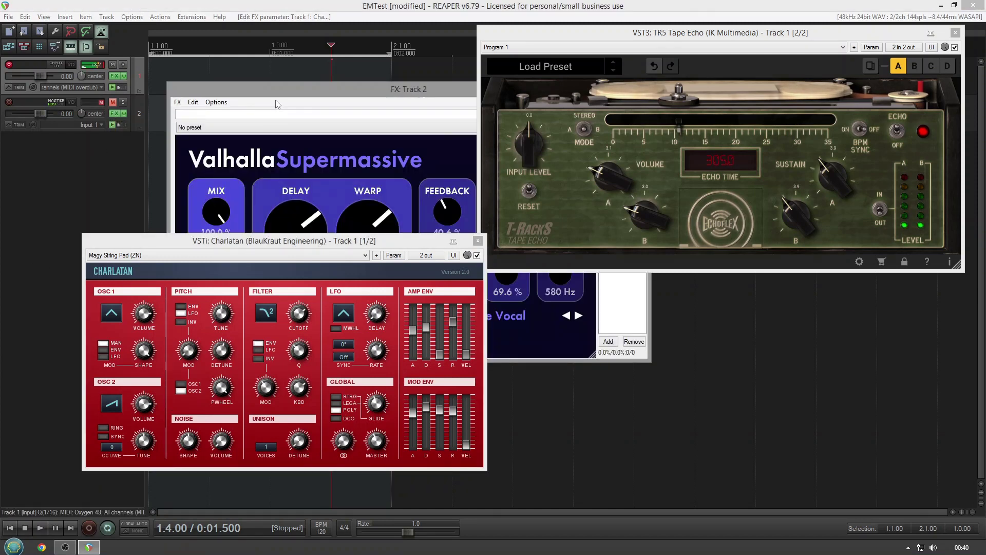
{"action": "left_click", "coordinate": [113, 103]}
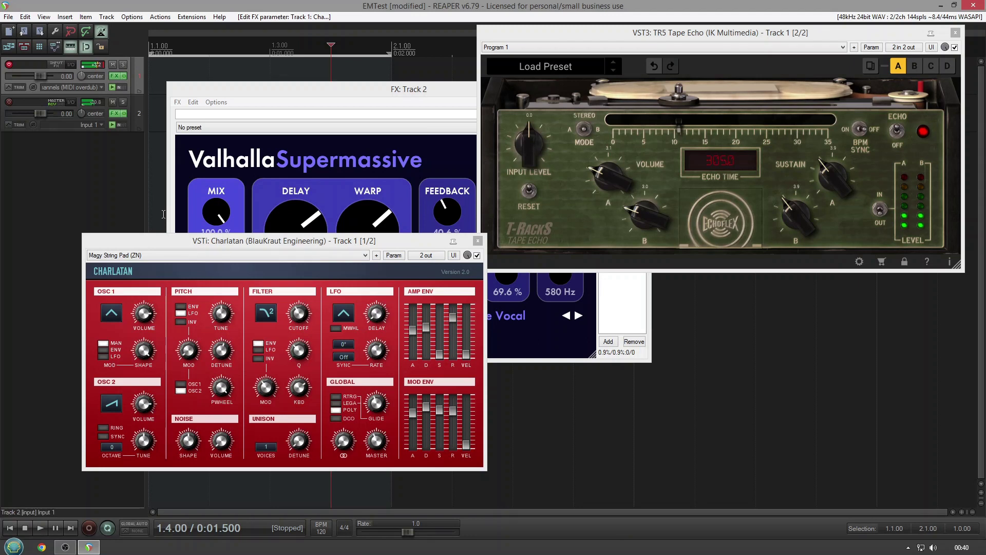
Load the Future (NK) preset in the Charlatan synth.
{"action": "left_click", "coordinate": [265, 256]}
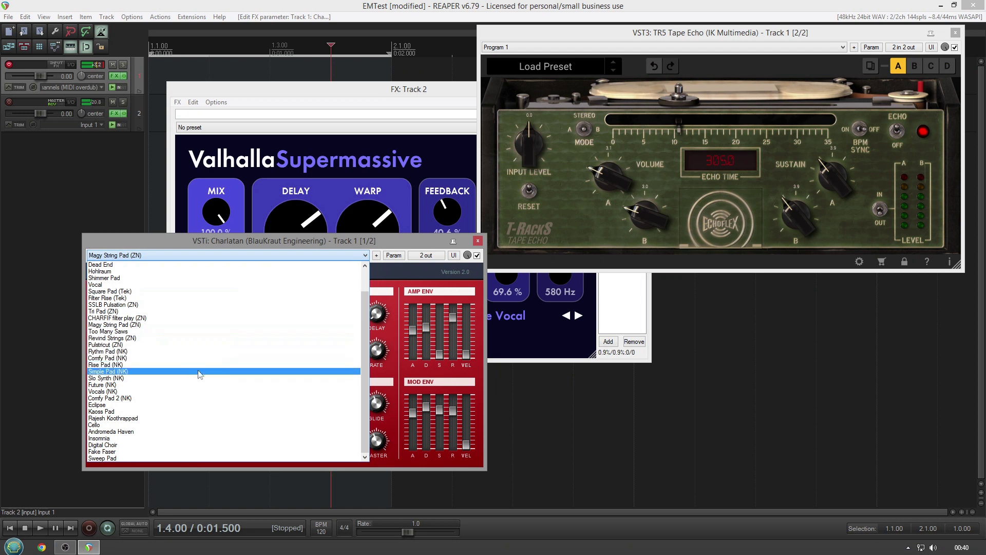
{"action": "left_click", "coordinate": [187, 385]}
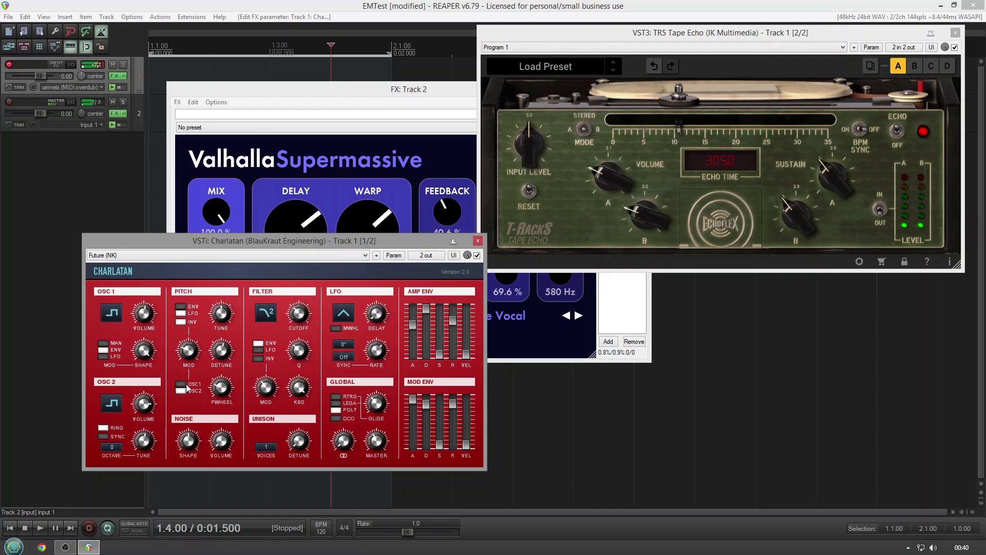
Load the Cello preset in Charlatan and raise its modulation envelope's release, decay and attack.
{"action": "left_click", "coordinate": [231, 257]}
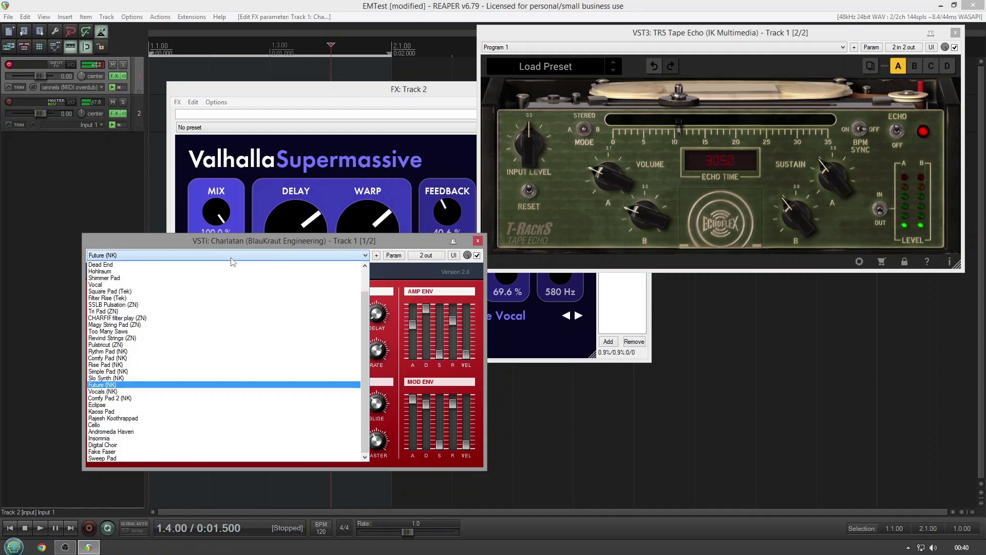
{"action": "left_click", "coordinate": [184, 425]}
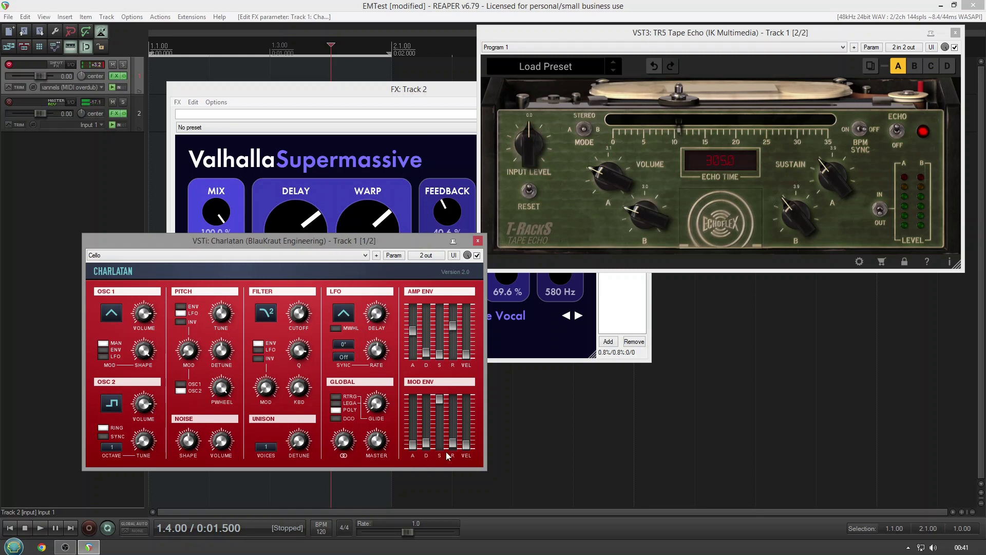
{"action": "left_click_drag", "start_coordinate": [453, 444], "coordinate": [455, 411]}
{"action": "left_click_drag", "start_coordinate": [430, 443], "coordinate": [417, 411]}
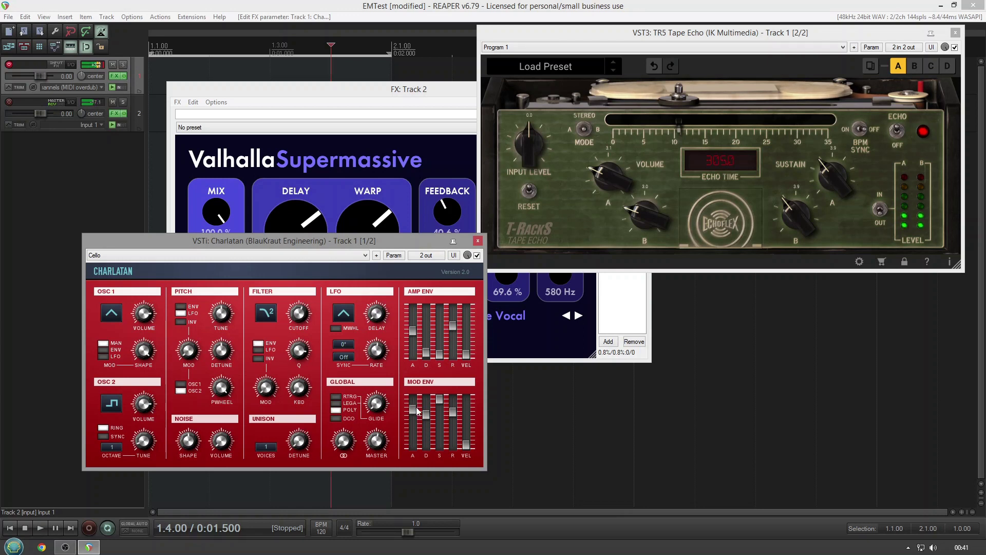
Load the Sweep Pad preset in the Charlatan synth.
{"action": "left_click", "coordinate": [292, 254]}
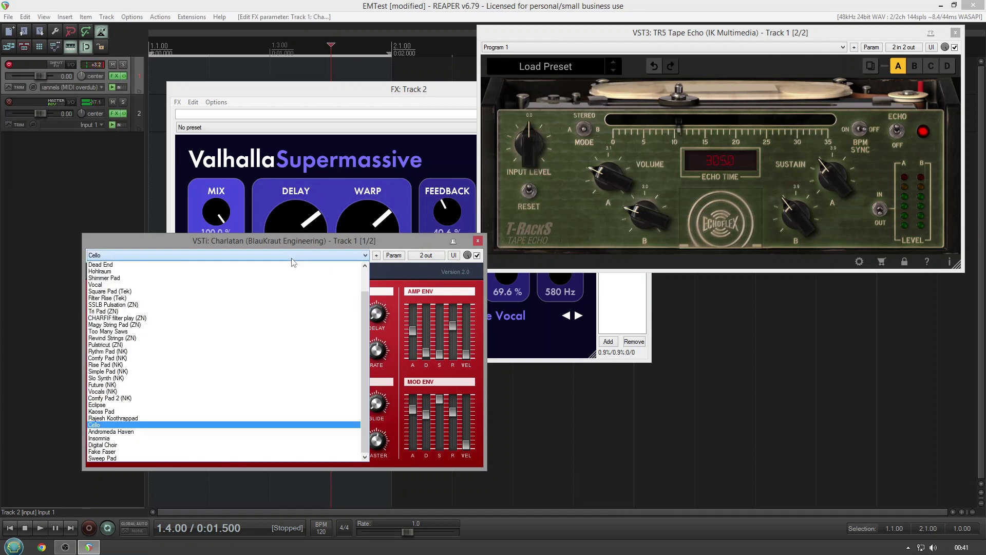
{"action": "left_click", "coordinate": [178, 459]}
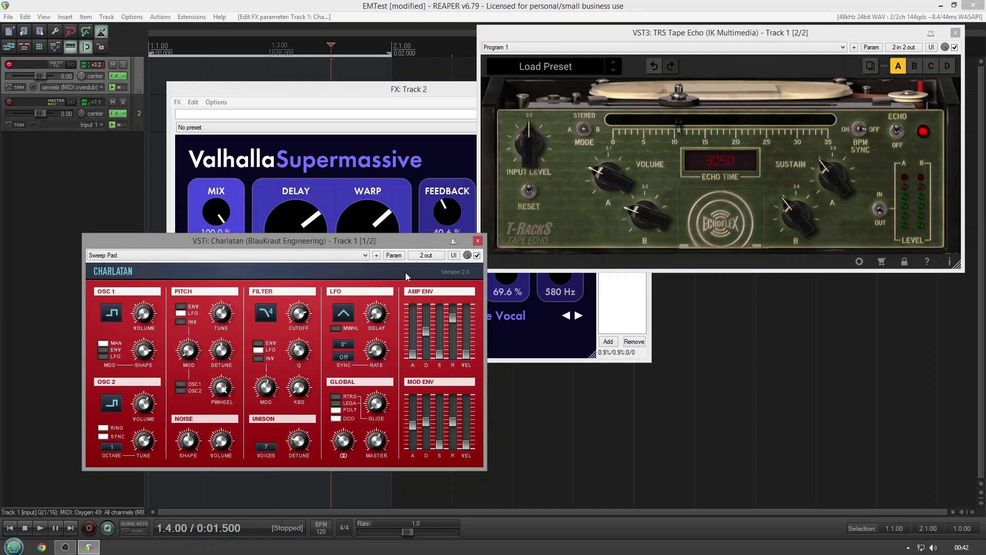
Import the Basses.fxb preset bank into the Charlatan synth.
{"action": "left_click", "coordinate": [376, 256]}
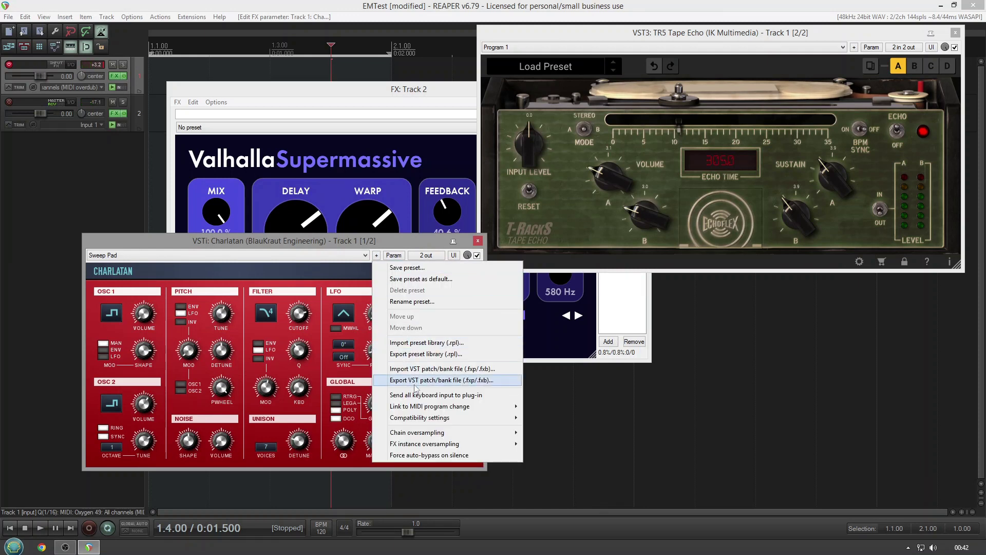
{"action": "left_click", "coordinate": [418, 370]}
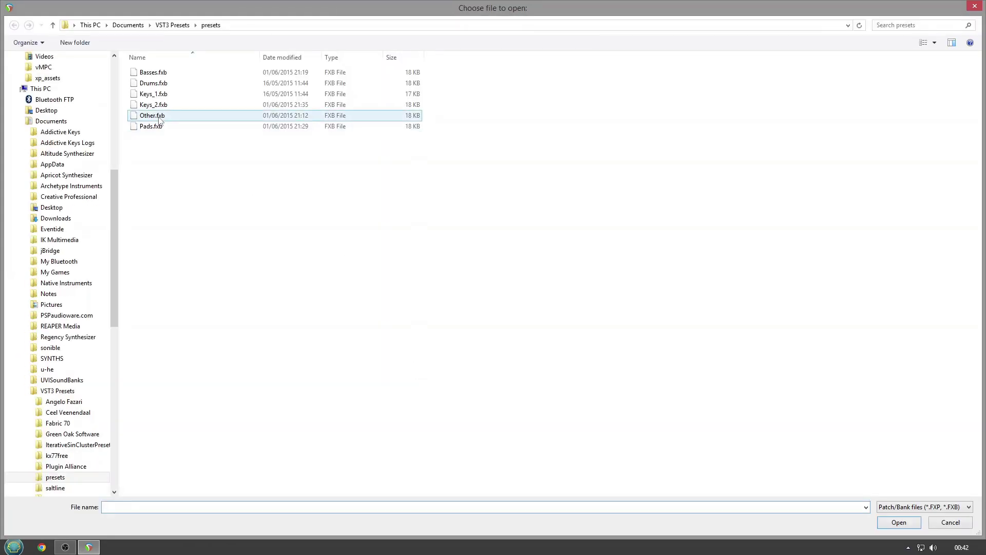
{"action": "left_click", "coordinate": [159, 75]}
{"action": "double_click", "coordinate": [158, 77]}
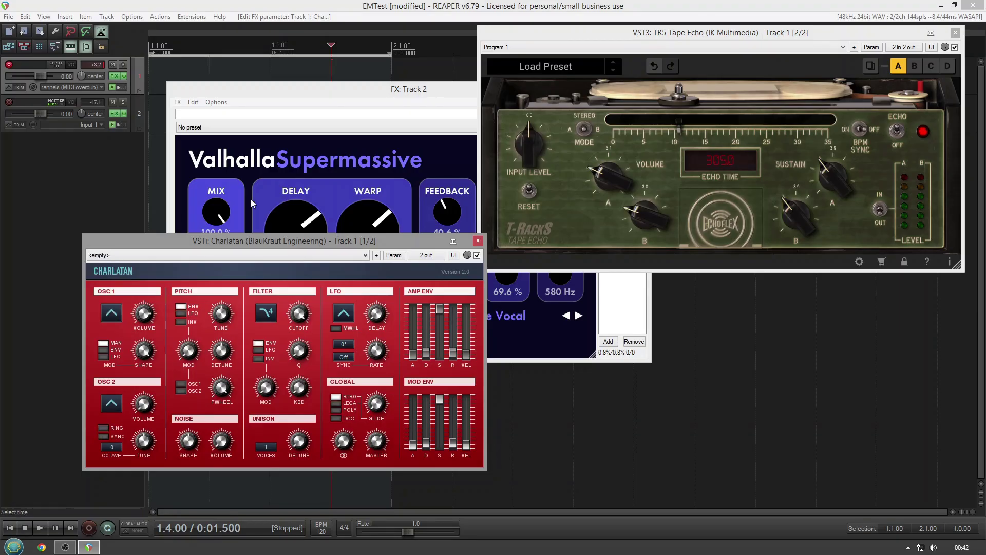
Load the Syn Bass 1 (Tek) preset in Charlatan, followed by Basanalix (ZN).
{"action": "left_click", "coordinate": [301, 256]}
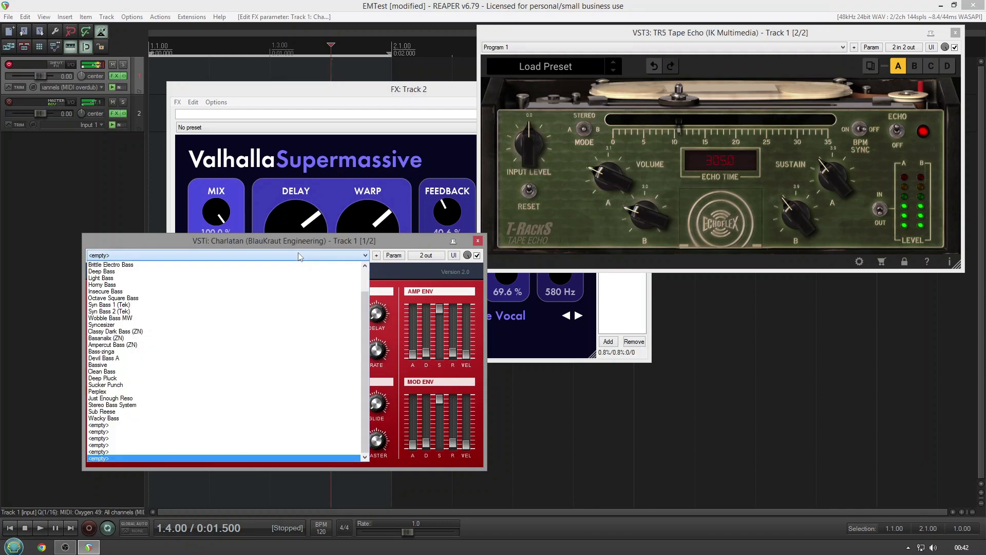
{"action": "left_click", "coordinate": [162, 305]}
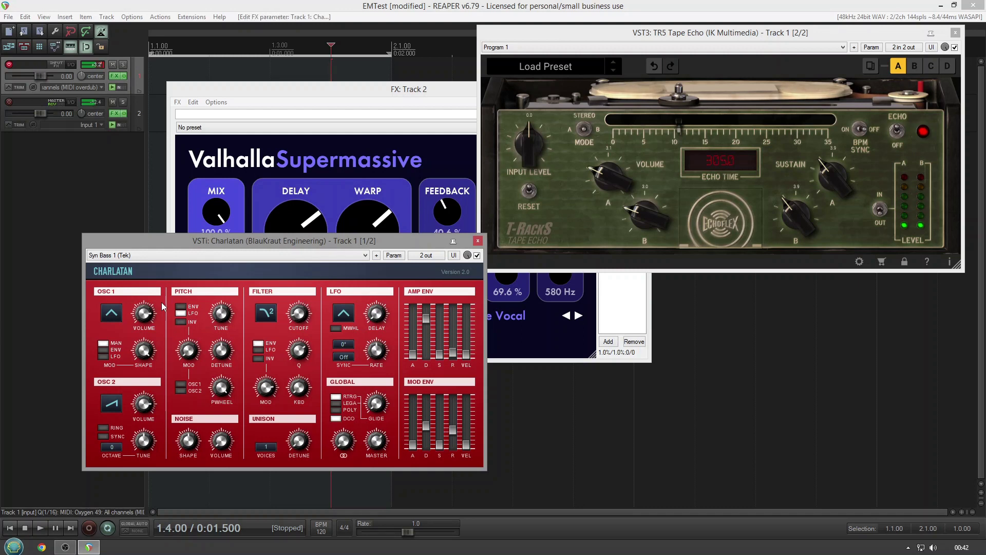
{"action": "left_click", "coordinate": [164, 256]}
{"action": "left_click", "coordinate": [141, 339]}
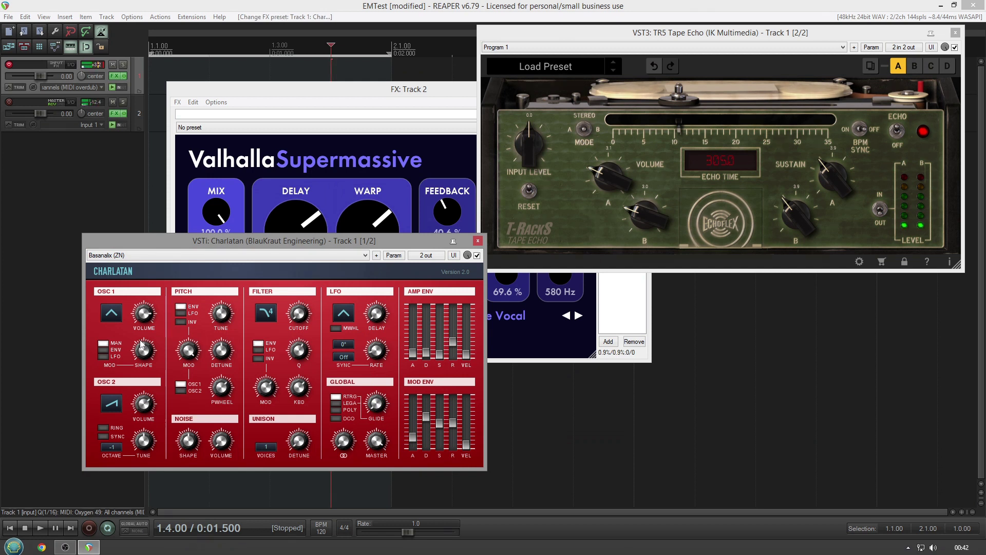
Load the Bass-zinga preset in Charlatan and lower its modulation envelope's decay and sustain.
{"action": "left_click", "coordinate": [146, 256]}
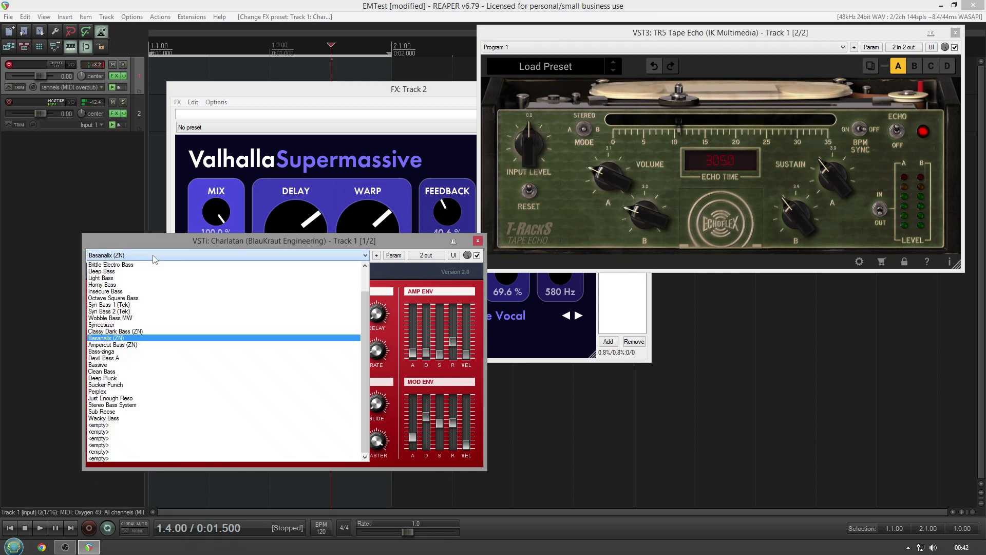
{"action": "left_click", "coordinate": [139, 352]}
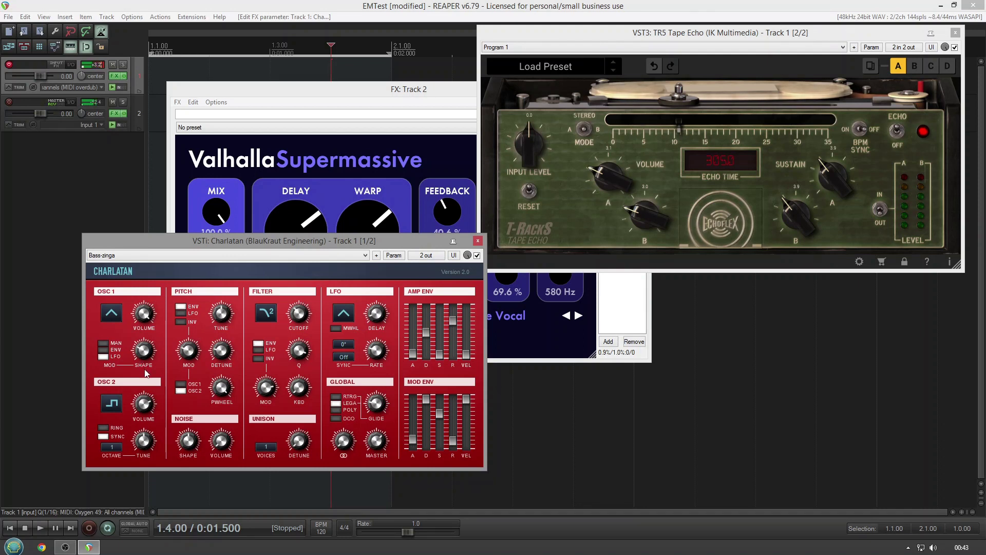
{"action": "left_click_drag", "start_coordinate": [429, 401], "coordinate": [440, 455]}
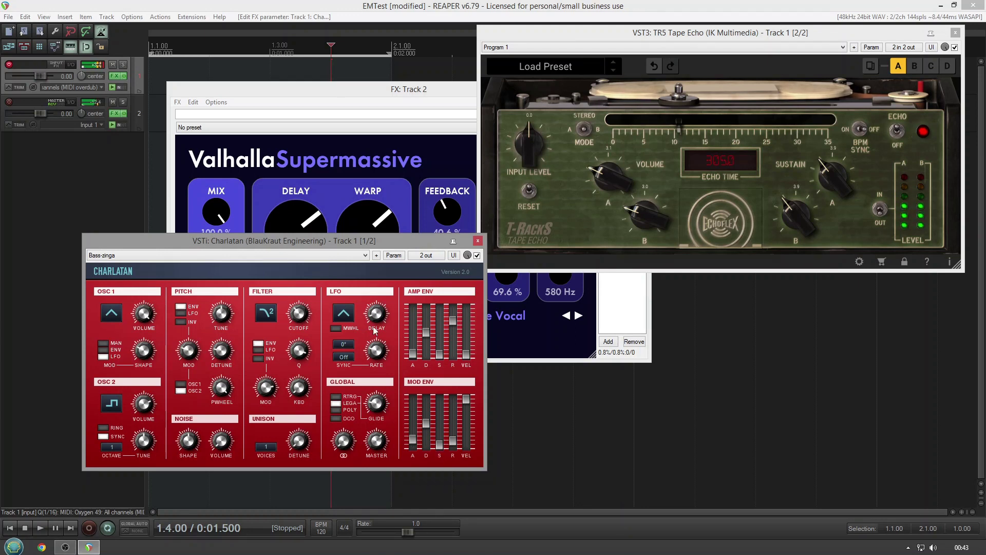
Load the Just Enough Reso preset in the Charlatan synth.
{"action": "left_click", "coordinate": [329, 255]}
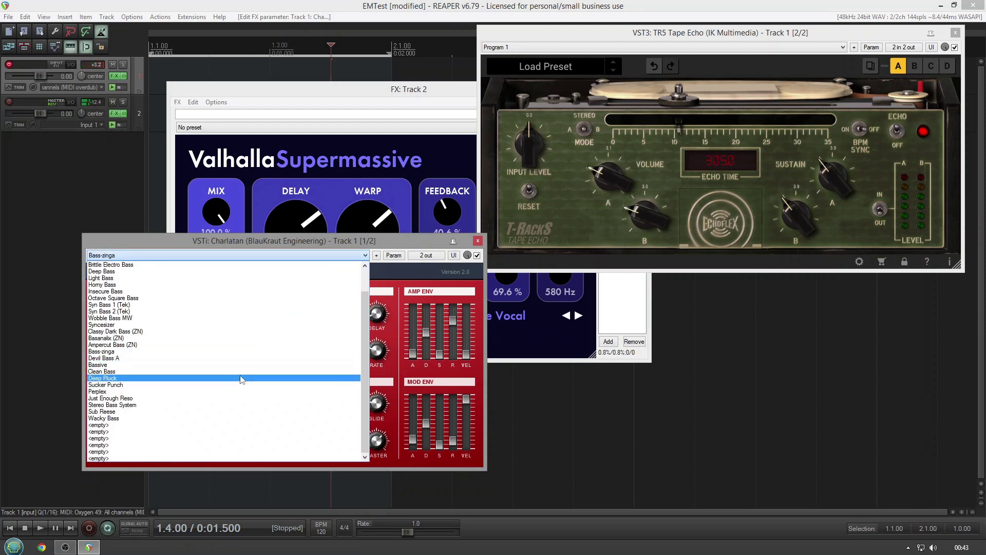
{"action": "left_click", "coordinate": [240, 399]}
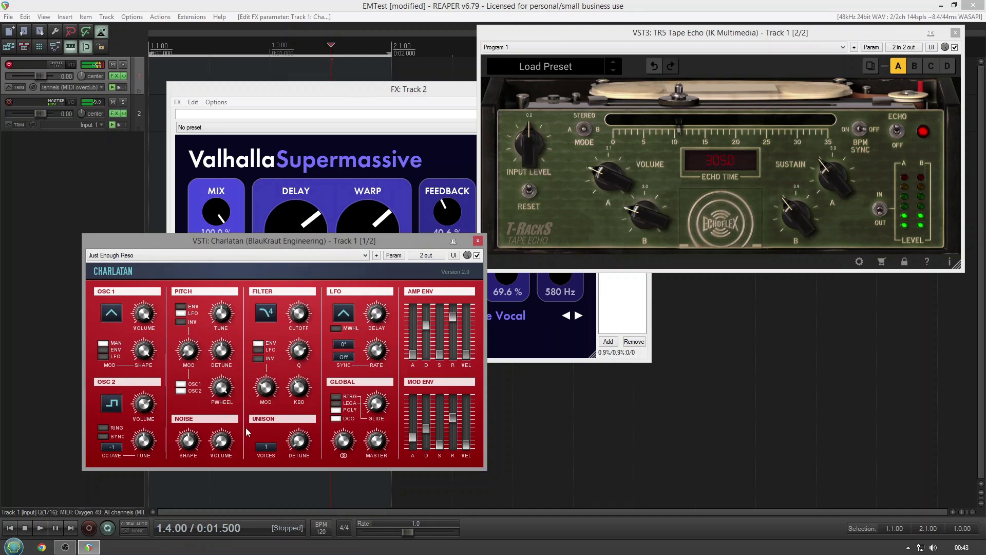
Load the Wacky Bass preset in Charlatan and raise its modulation envelope's attack.
{"action": "left_click", "coordinate": [294, 256]}
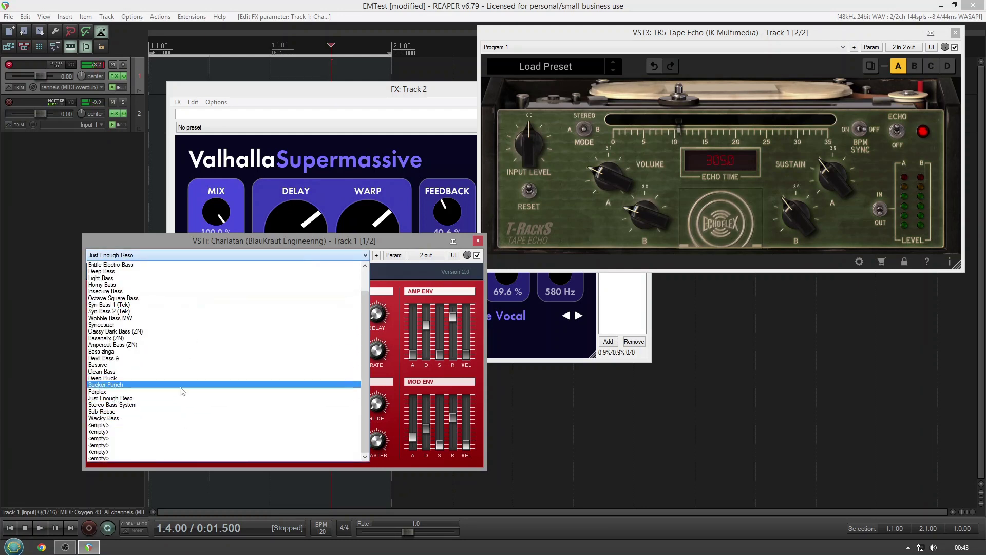
{"action": "left_click", "coordinate": [156, 419]}
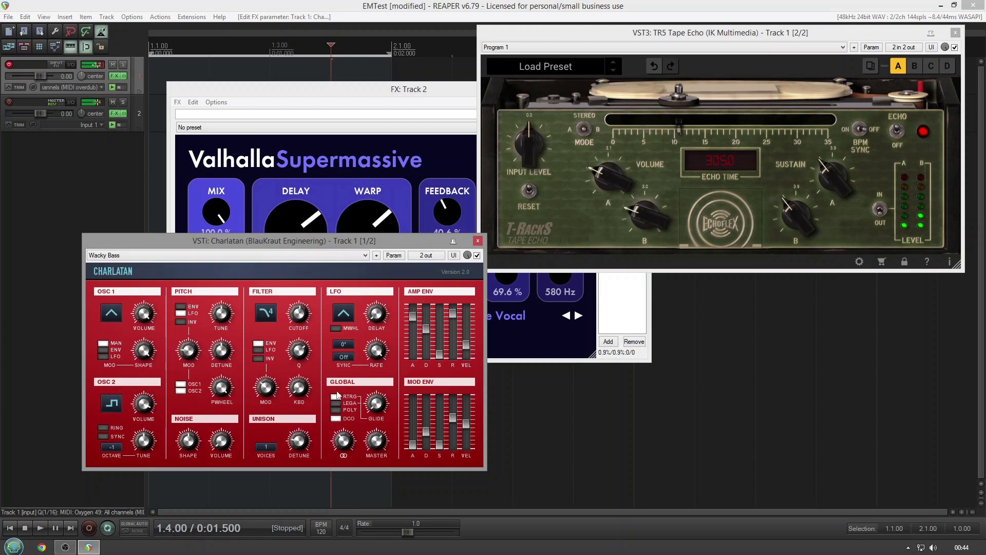
{"action": "left_click_drag", "start_coordinate": [409, 445], "coordinate": [421, 408]}
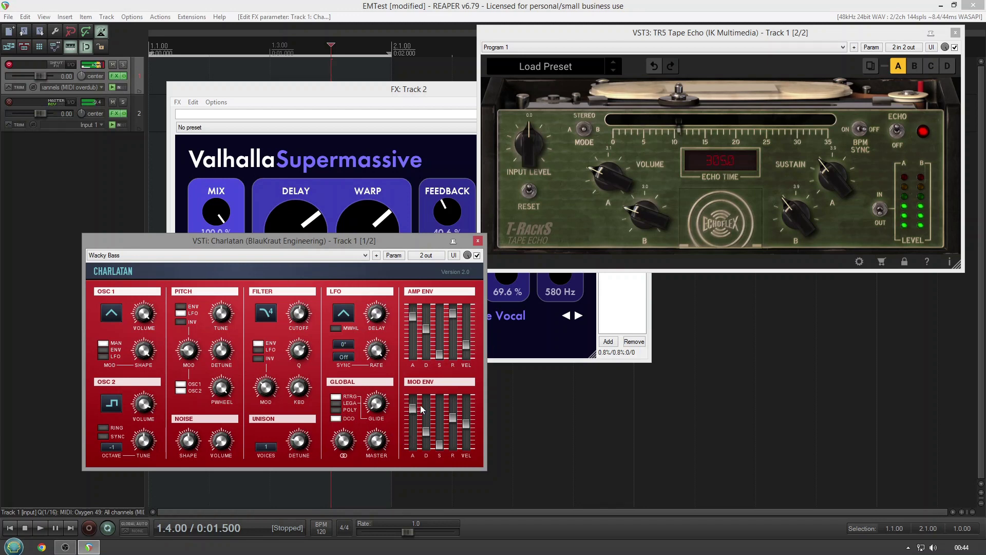